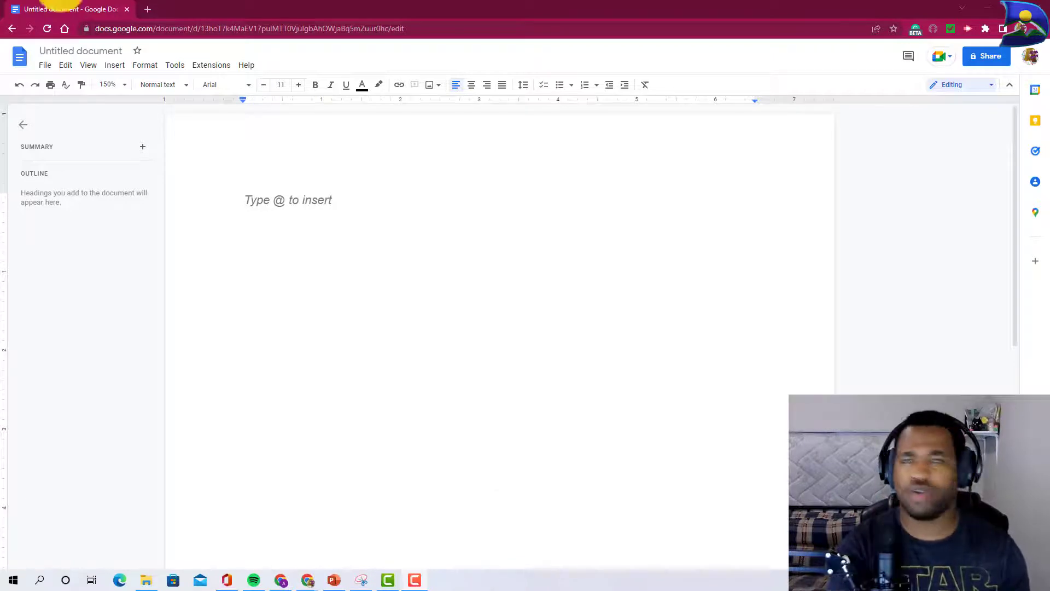
- Insert the Product roadmap building block into the blank document
left_click(115, 67)
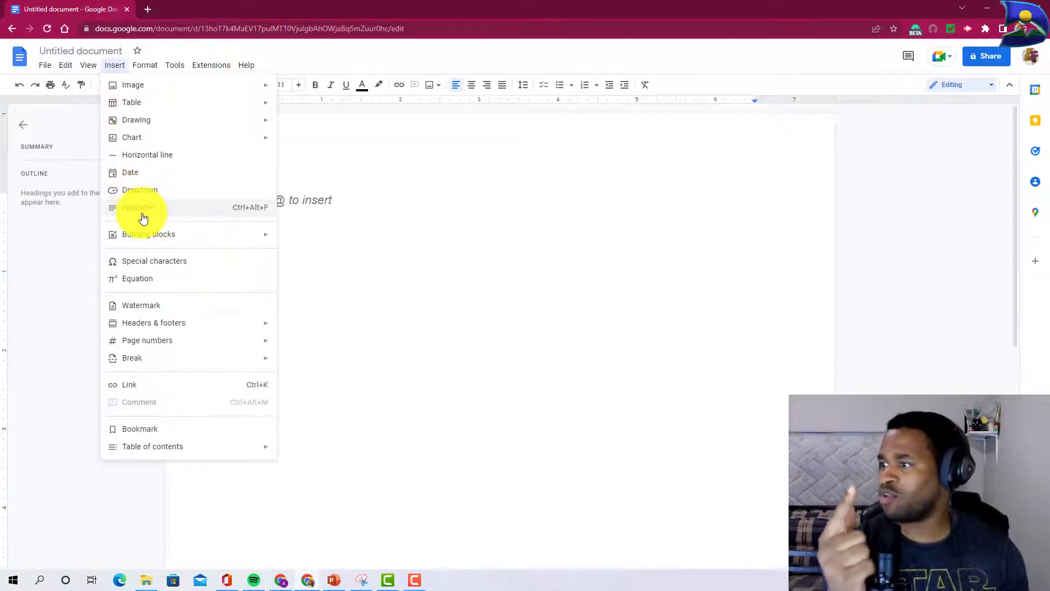
mouse_move(150, 240)
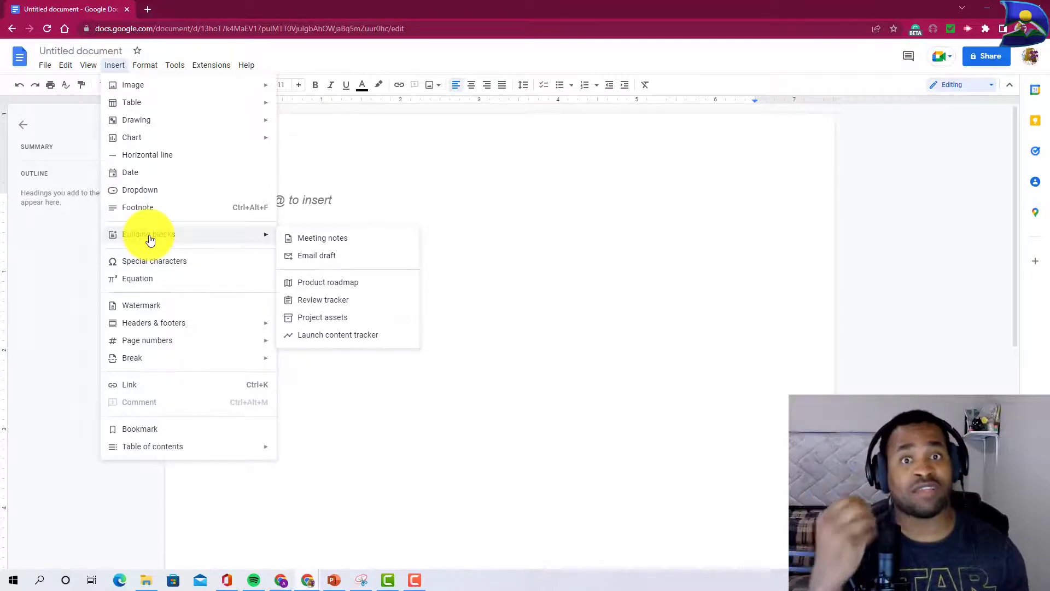
left_click(314, 285)
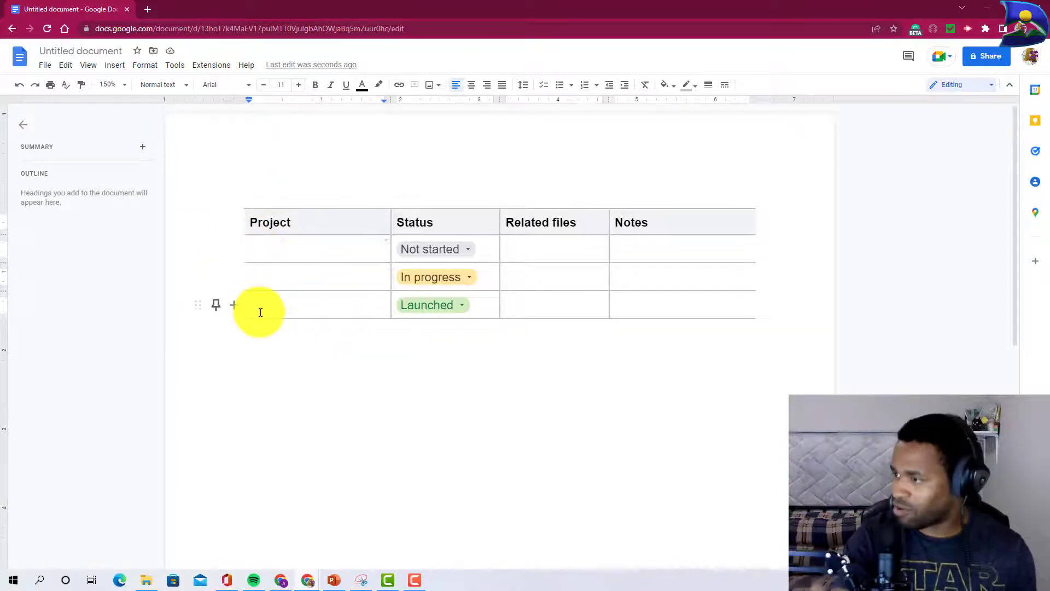
- Examine the status choices in the roadmap's first row and the available building blocks
left_click(470, 252)
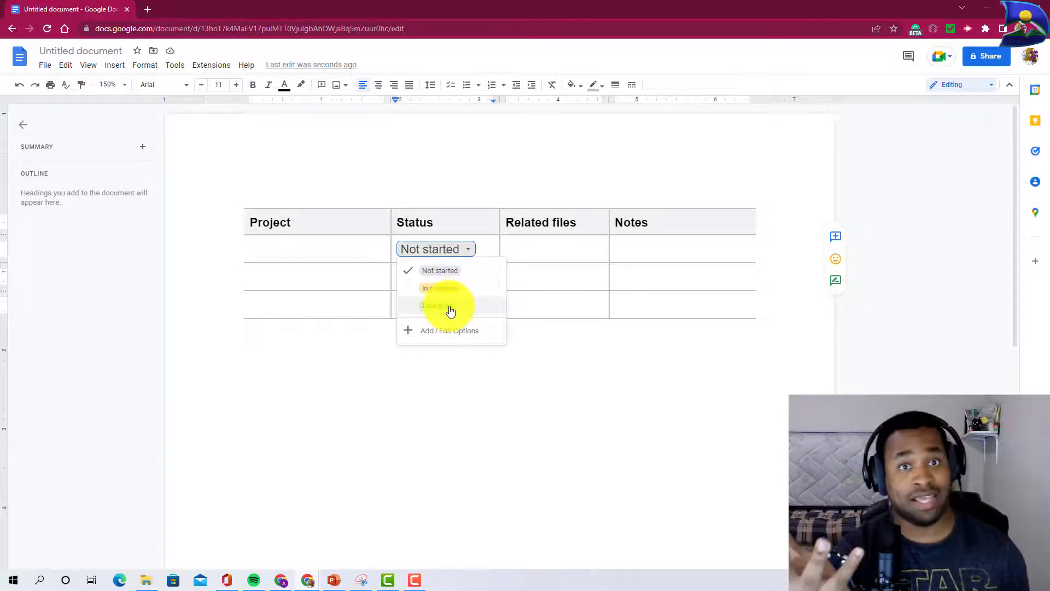
left_click(546, 247)
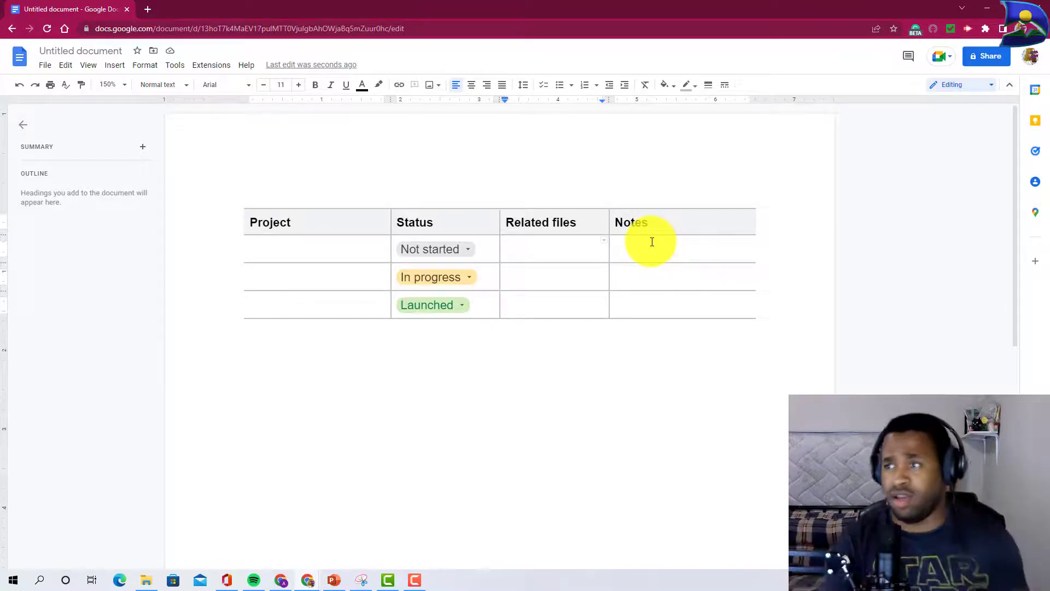
left_click(115, 66)
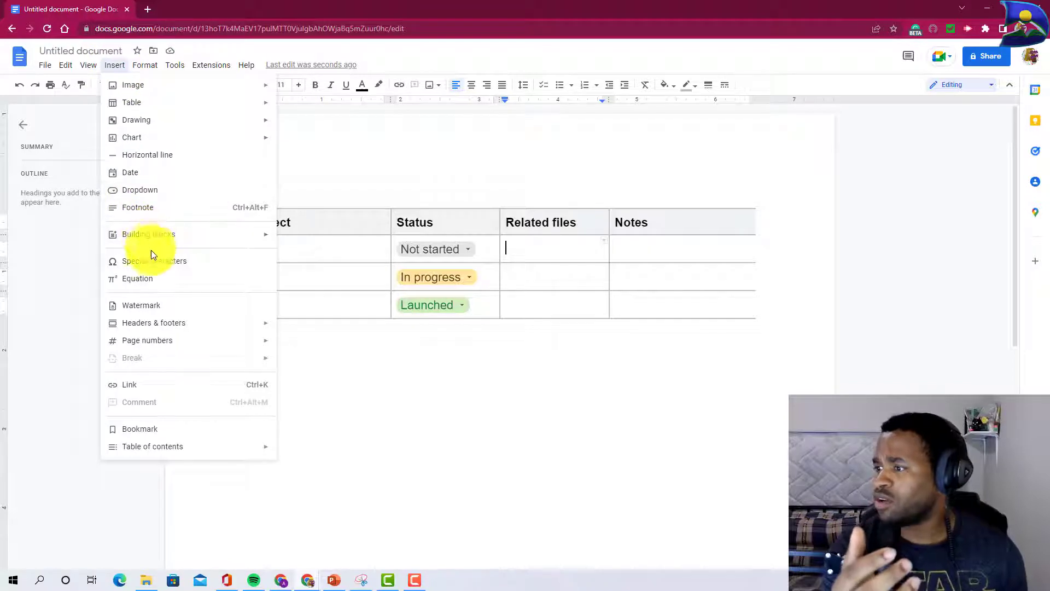
mouse_move(150, 235)
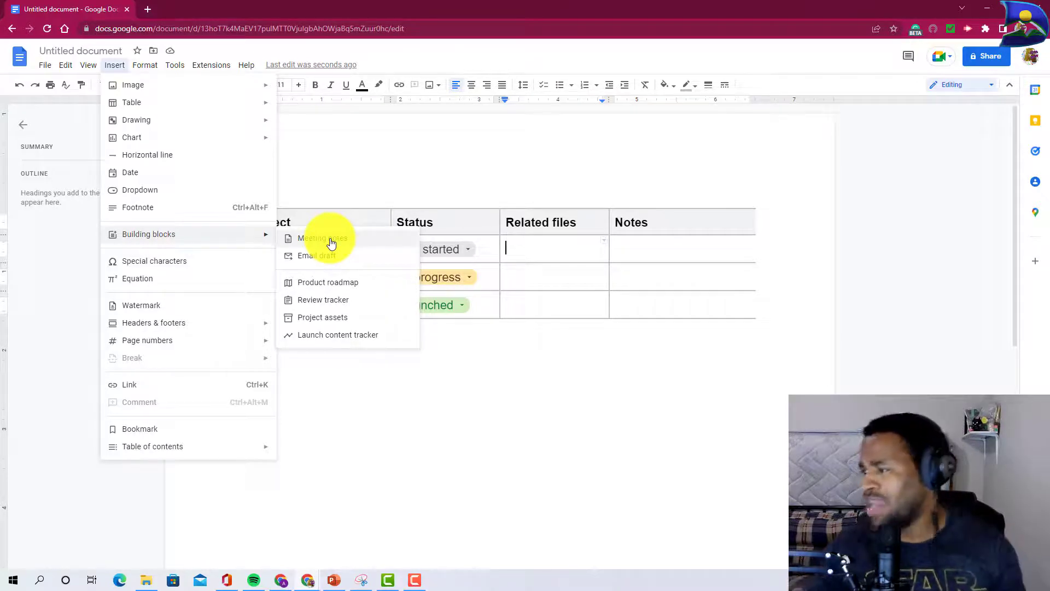
left_click(643, 246)
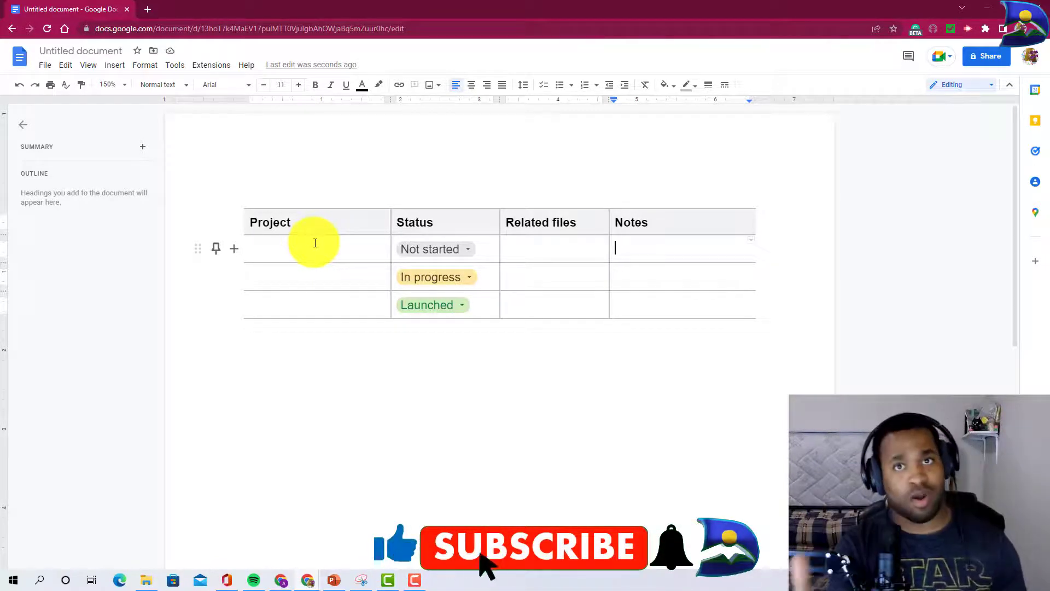
- Add a blank line below the roadmap table and insert a 4 x 4 table there
left_click(256, 348)
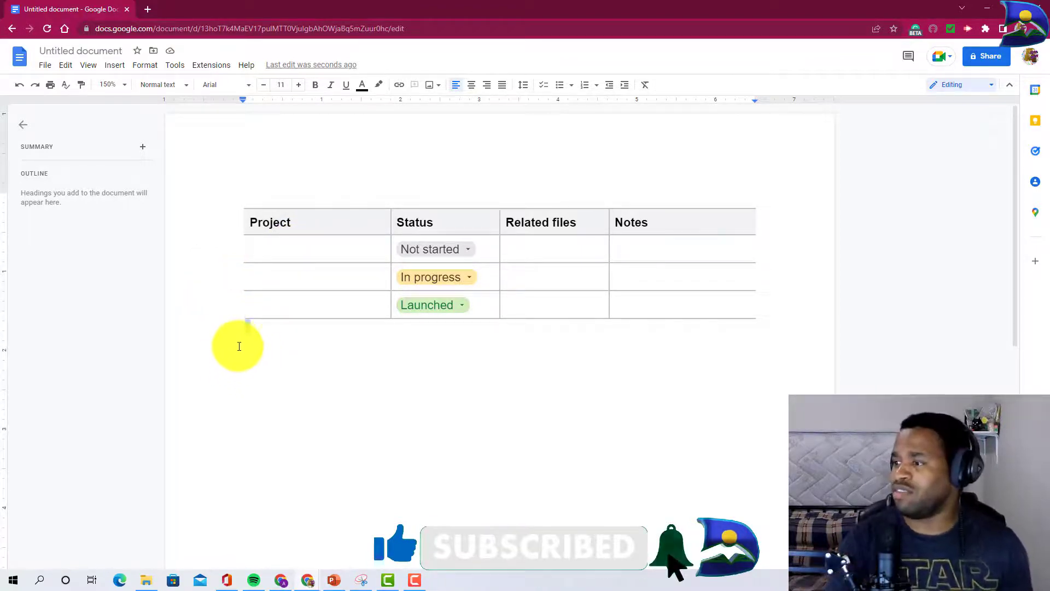
left_click(247, 338)
key("Return")
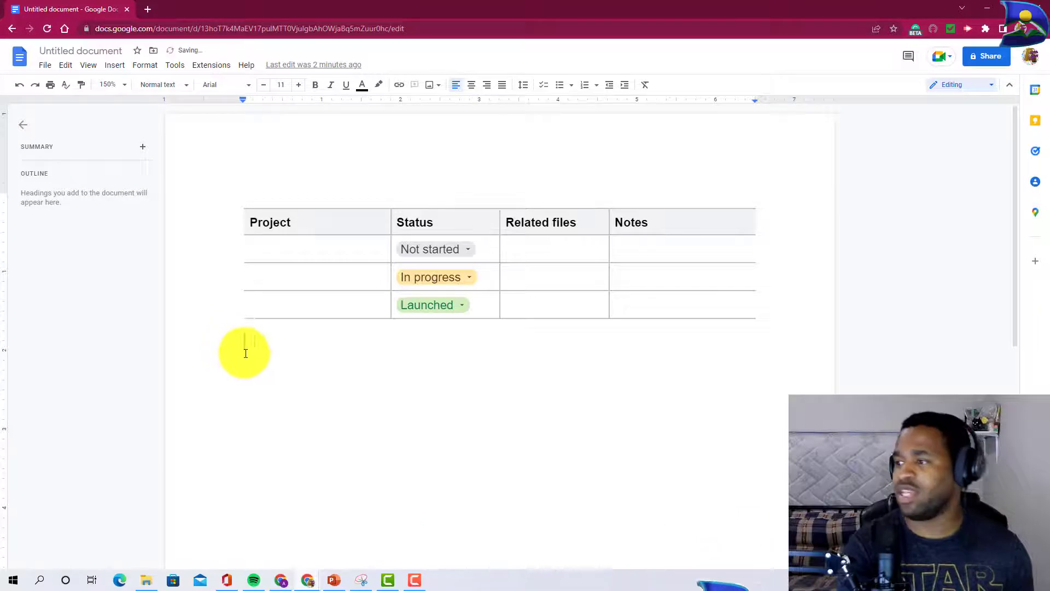
left_click(114, 66)
mouse_move(272, 108)
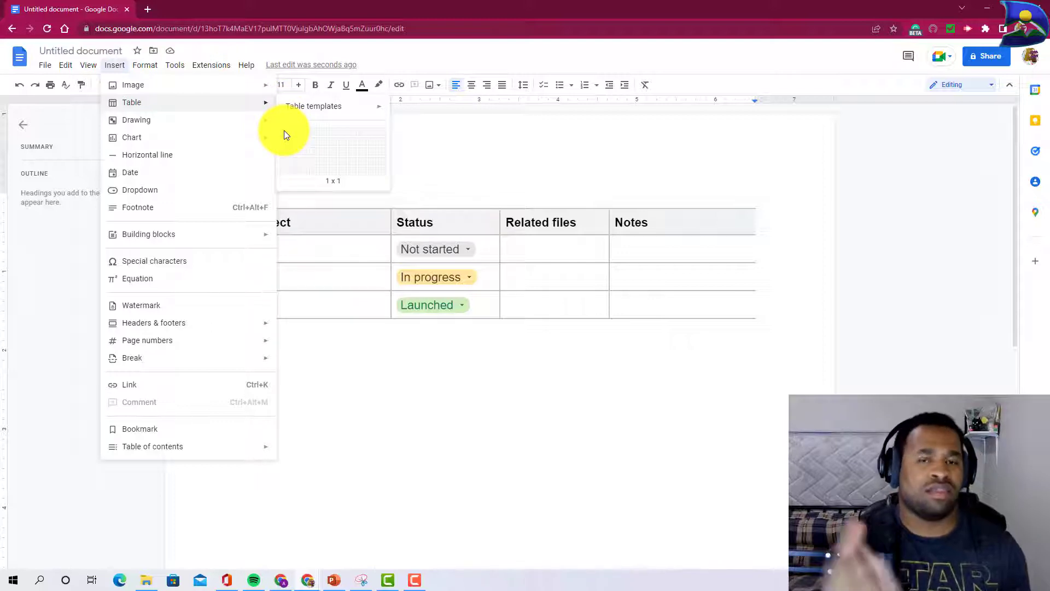
left_click(312, 156)
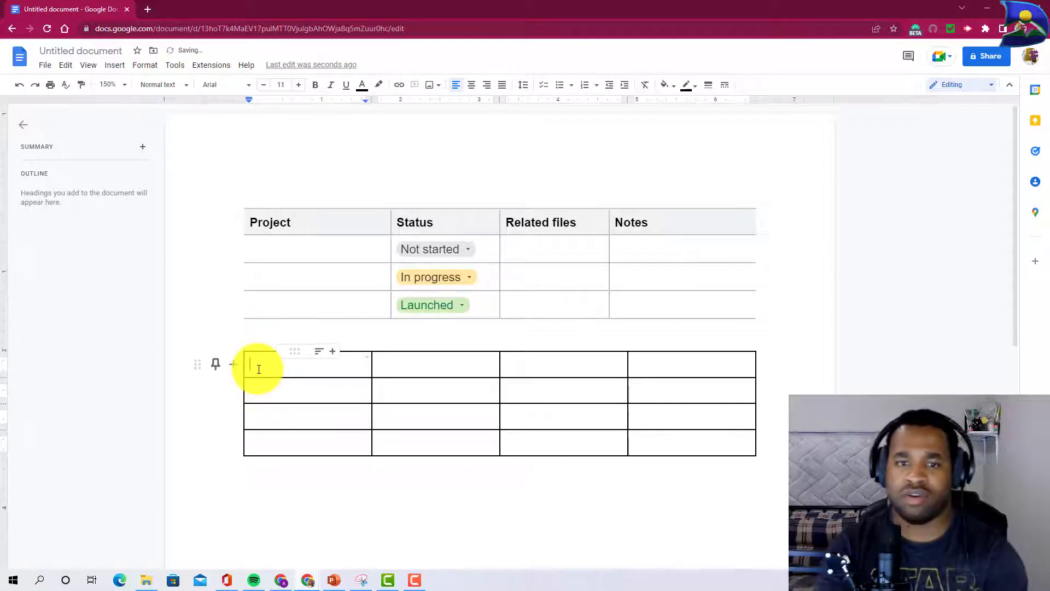
- Fill the new table's first three header cells with Task, Key idea/Description and Stage
type("Task")
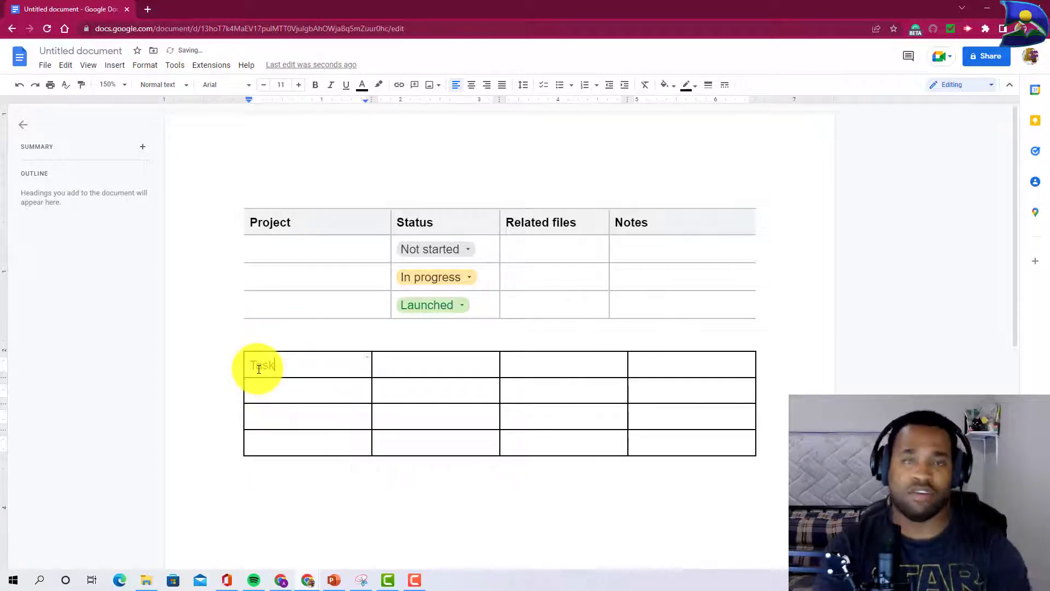
left_click(432, 365)
type("Key")
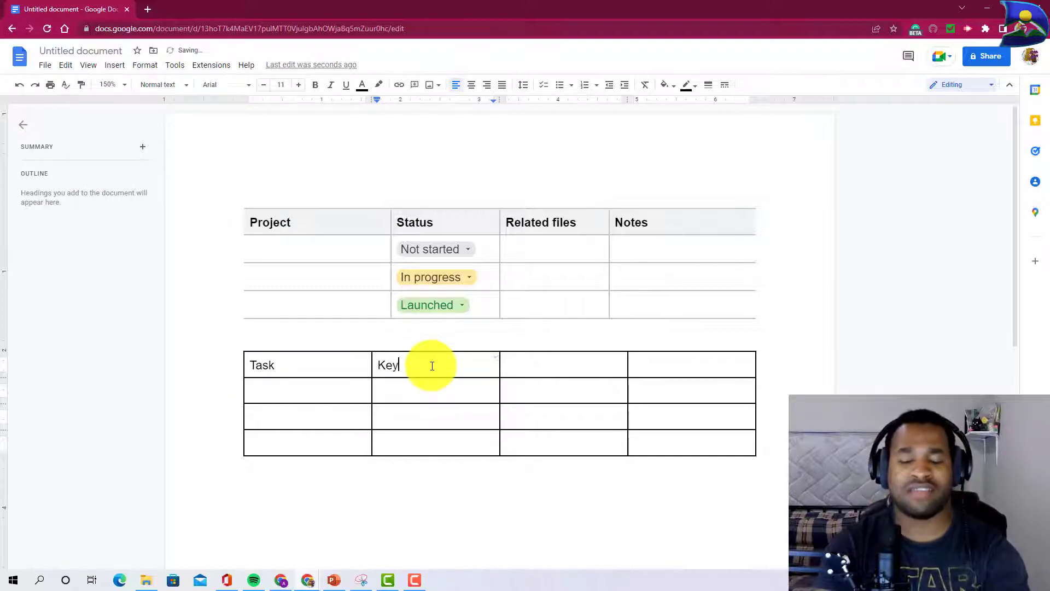
type(" id")
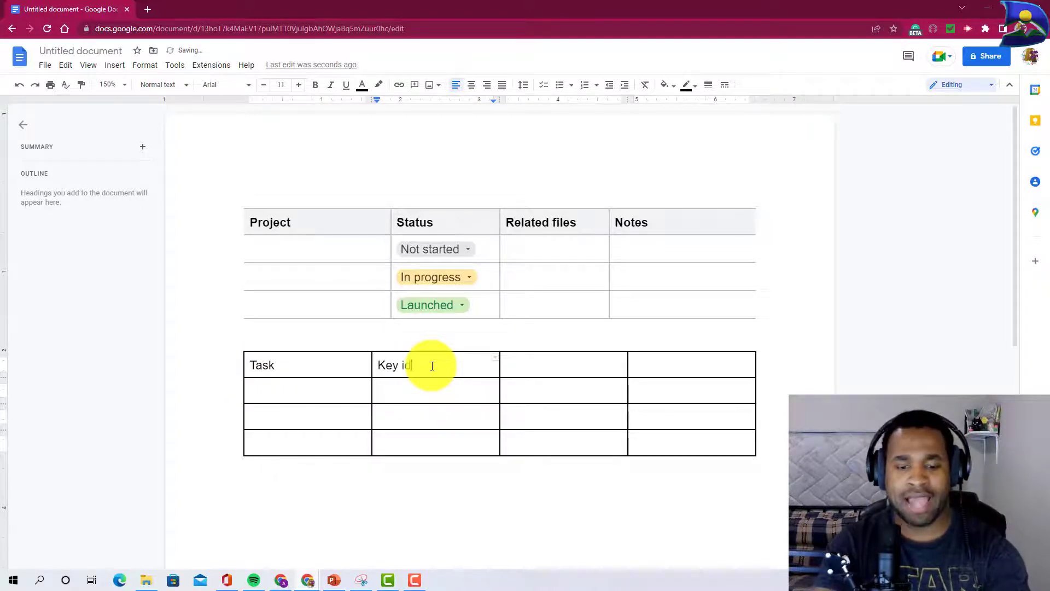
type("easDescription")
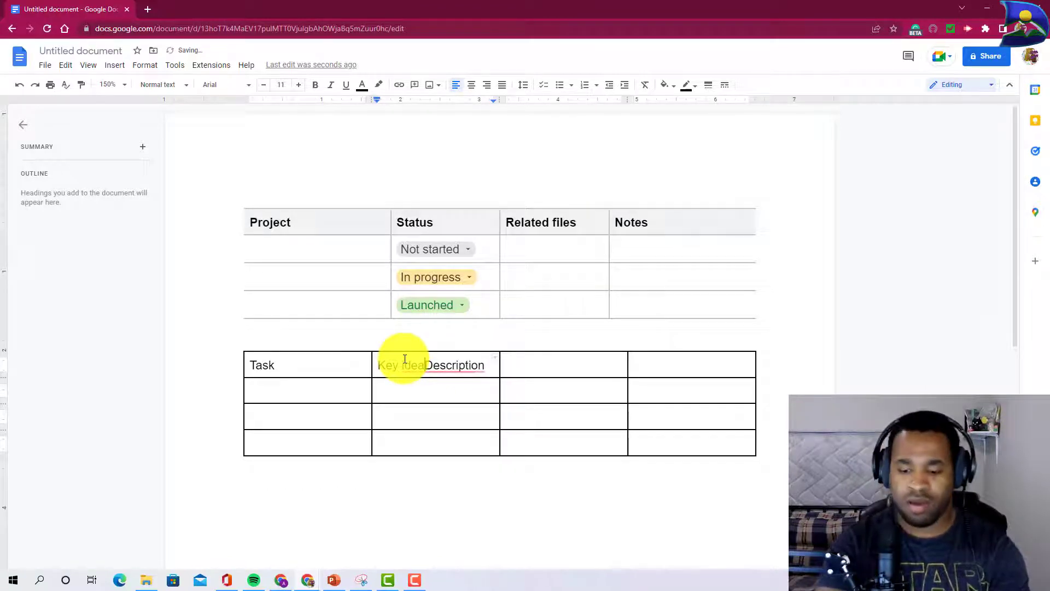
left_click(524, 367)
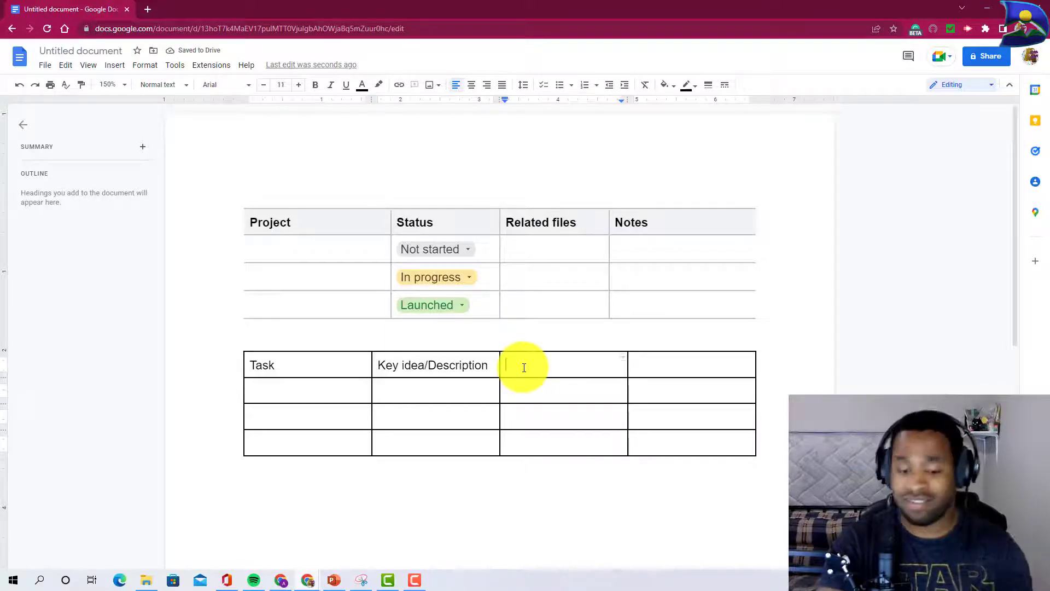
type("Stage")
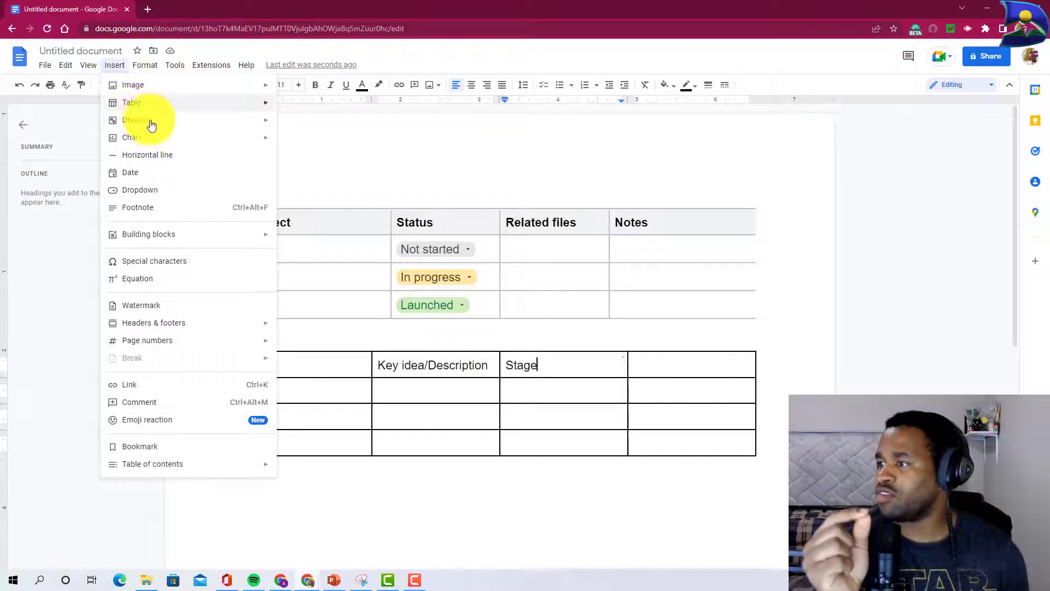
- Start a new custom dropdown after the Stage heading and name its template Video Process
mouse_move(167, 234)
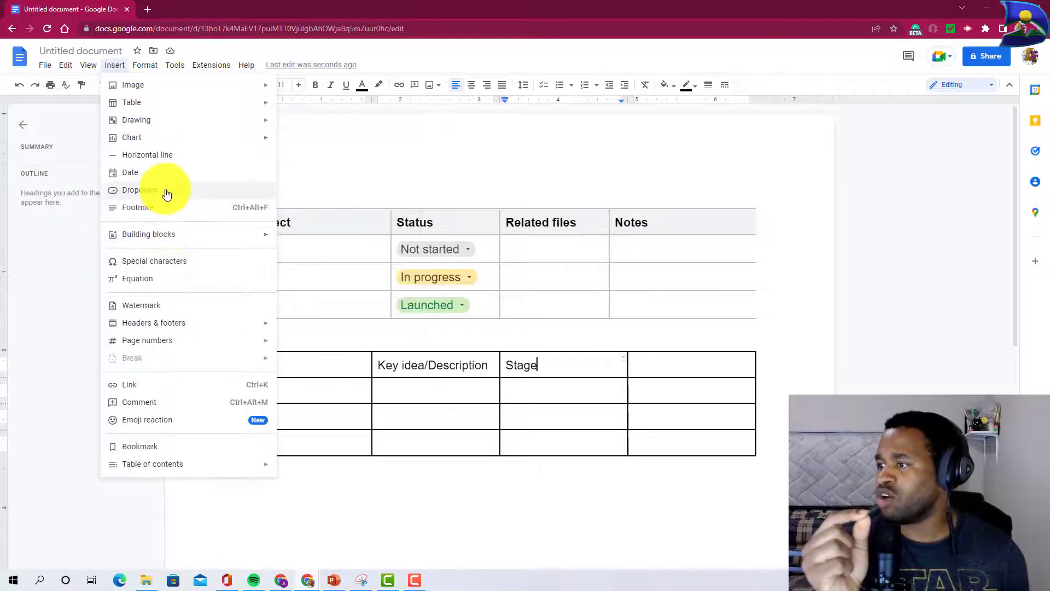
left_click(165, 190)
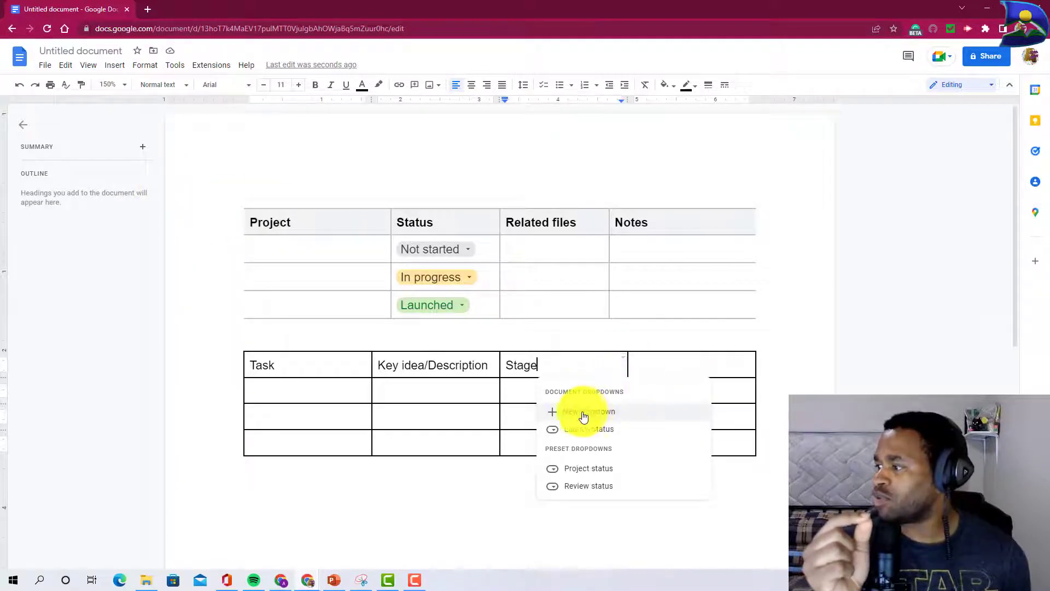
mouse_move(574, 430)
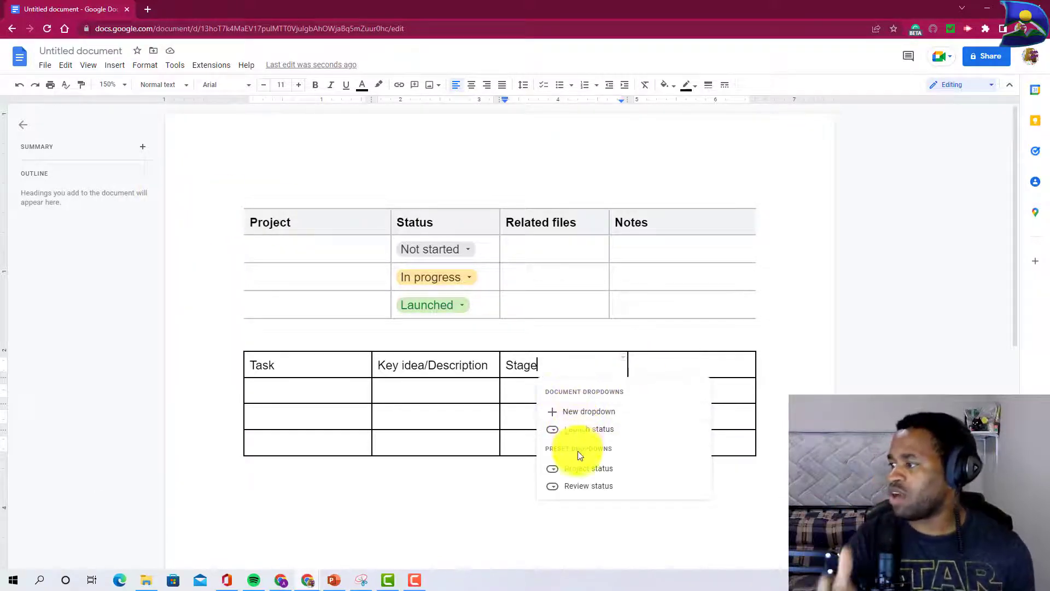
mouse_move(579, 492)
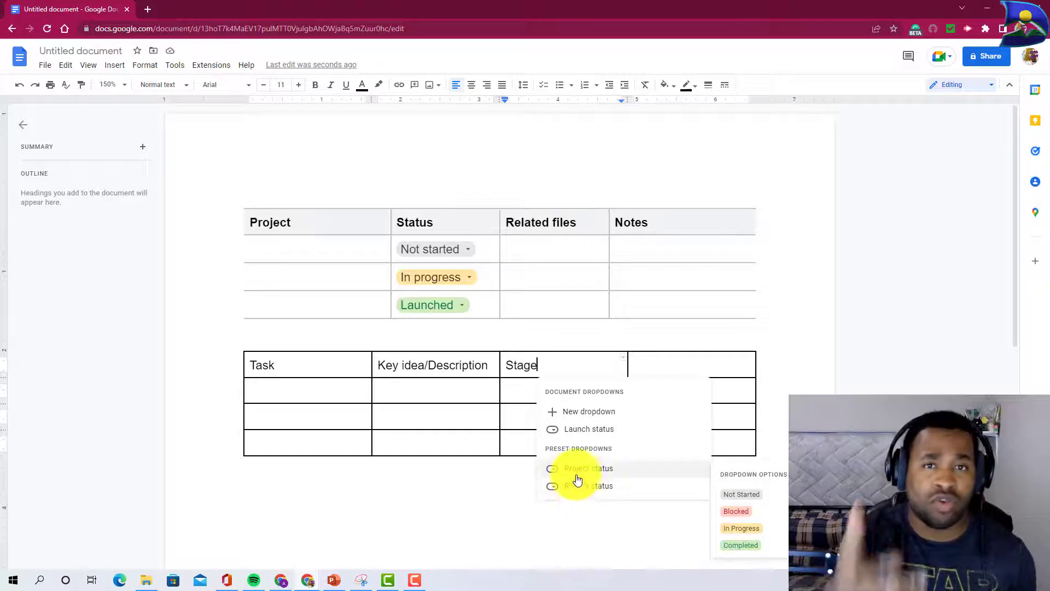
left_click(557, 411)
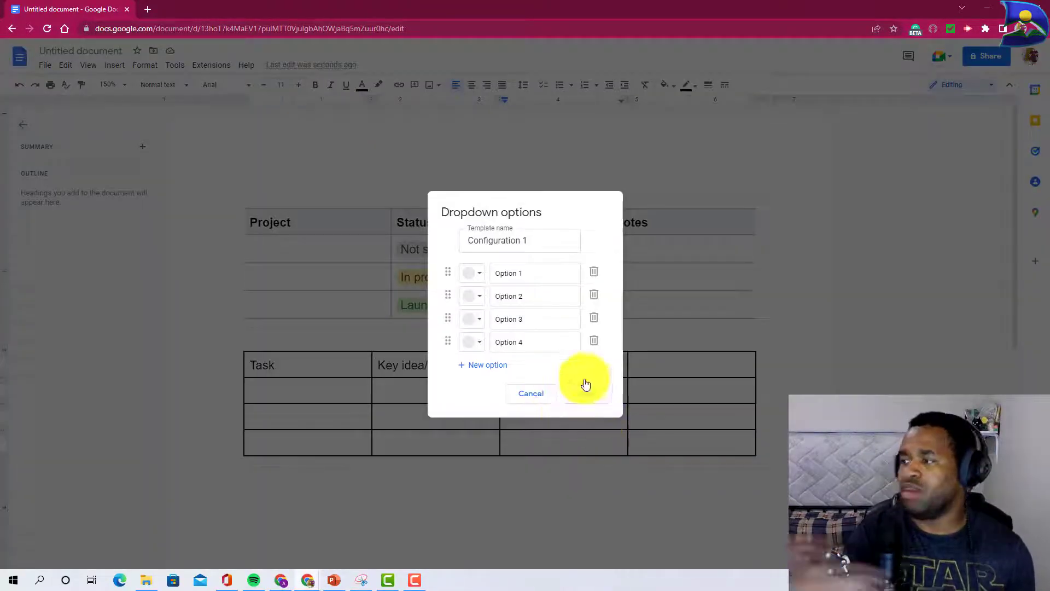
left_click(533, 244)
left_click_drag(532, 244, 455, 240)
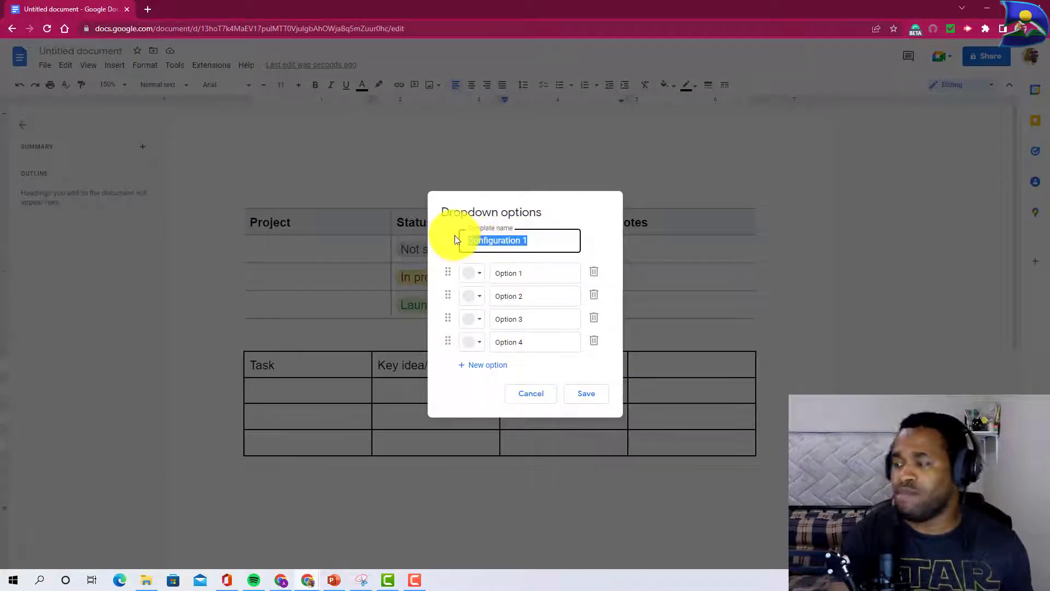
type("Video")
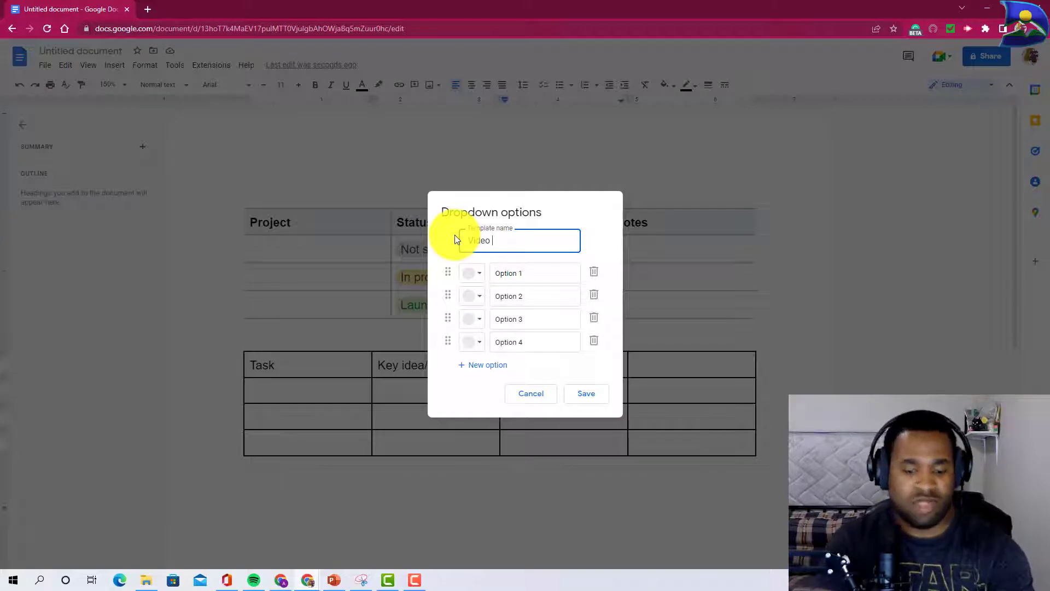
type(" Process")
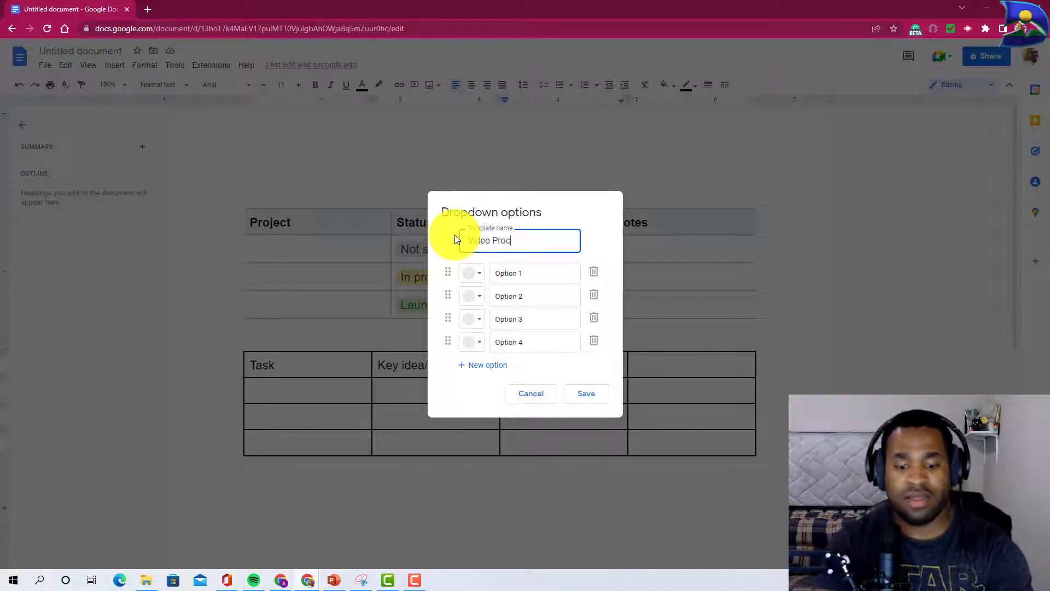
- Rename the dropdown's first three options as Script, Record and Edit
left_click(522, 275)
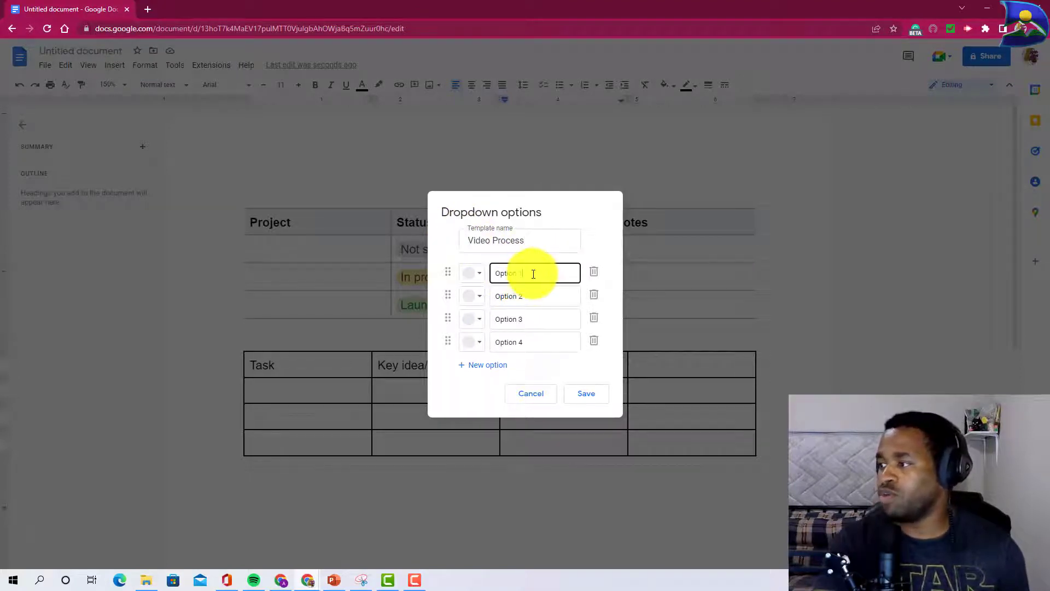
left_click_drag(534, 274, 493, 269)
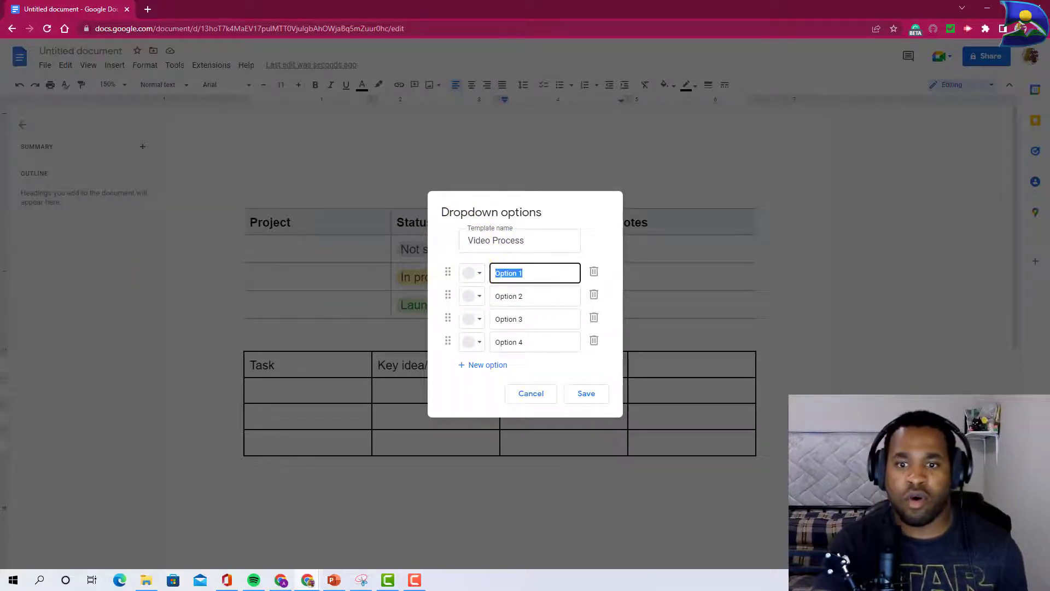
left_click_drag(527, 276, 488, 270)
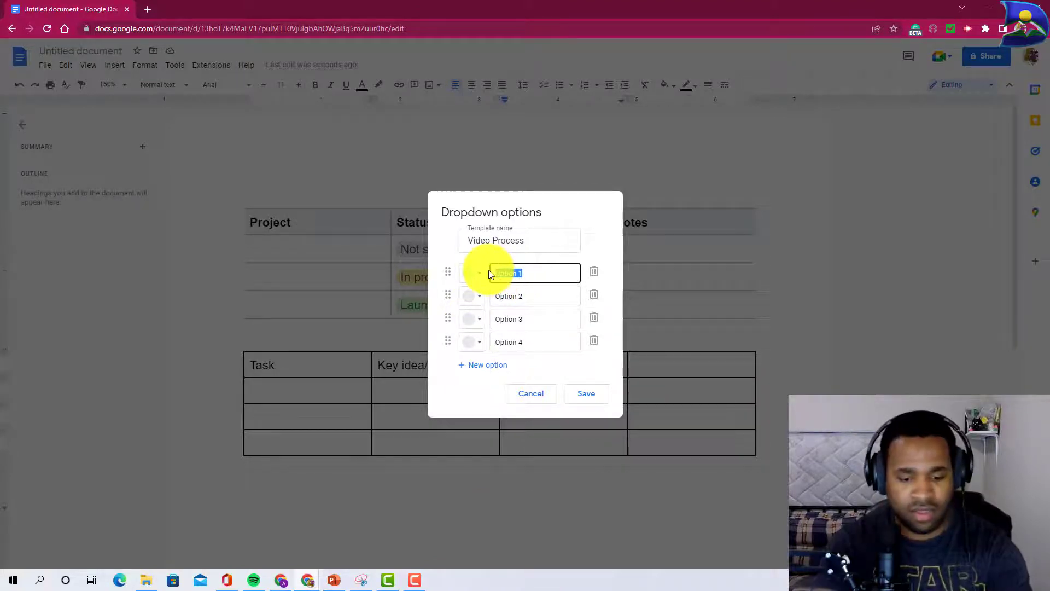
type("Script")
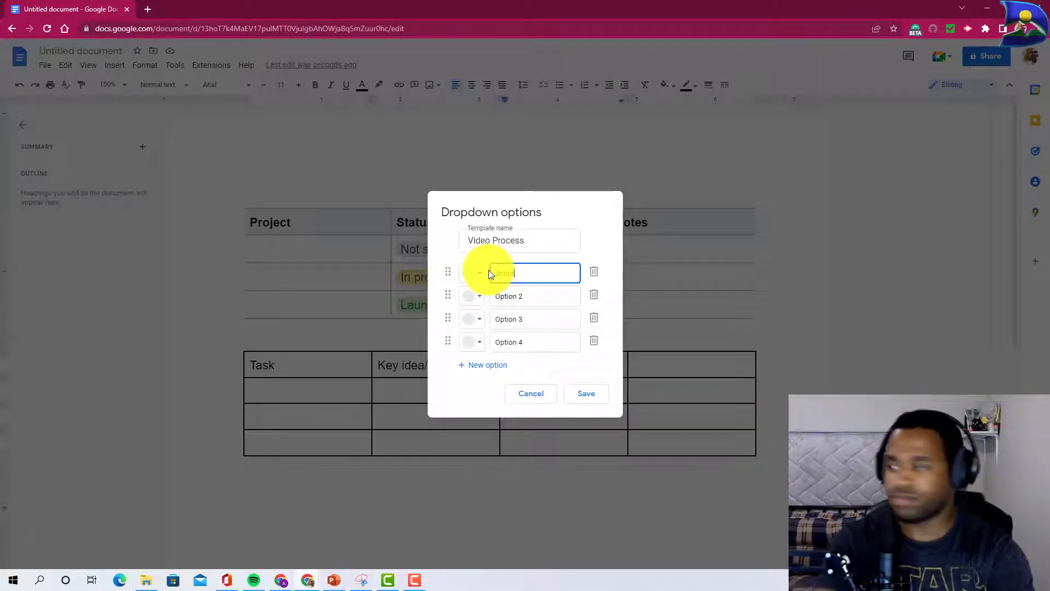
left_click(556, 298)
left_click_drag(557, 302, 488, 299)
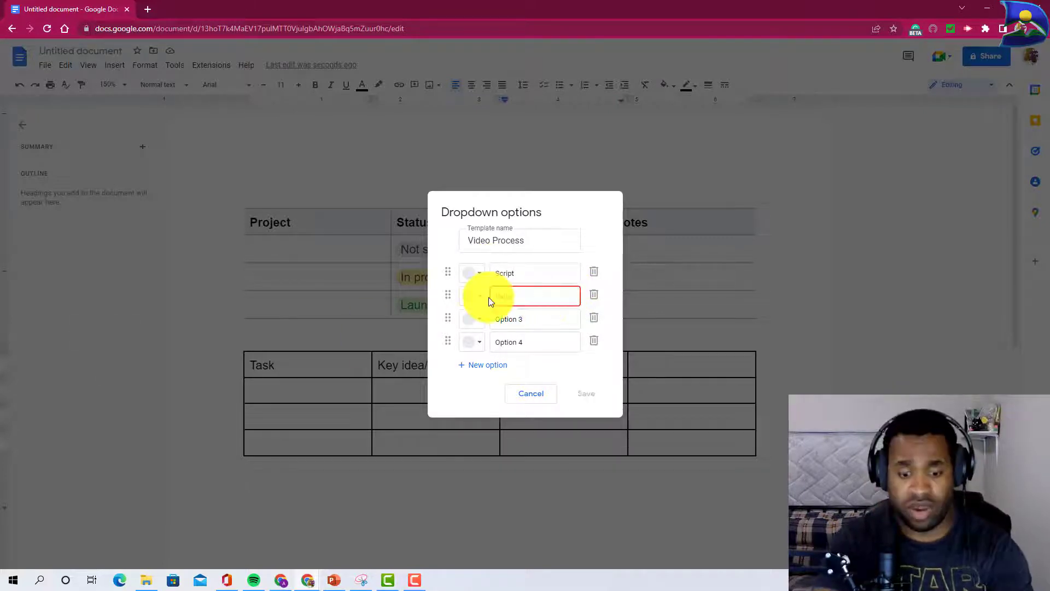
type("Record")
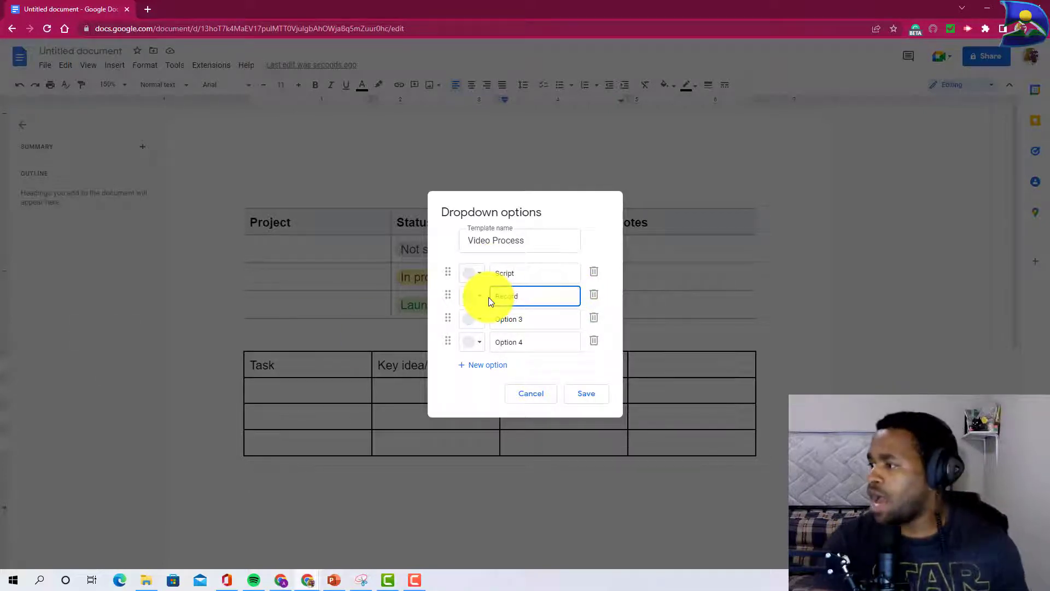
left_click(534, 320)
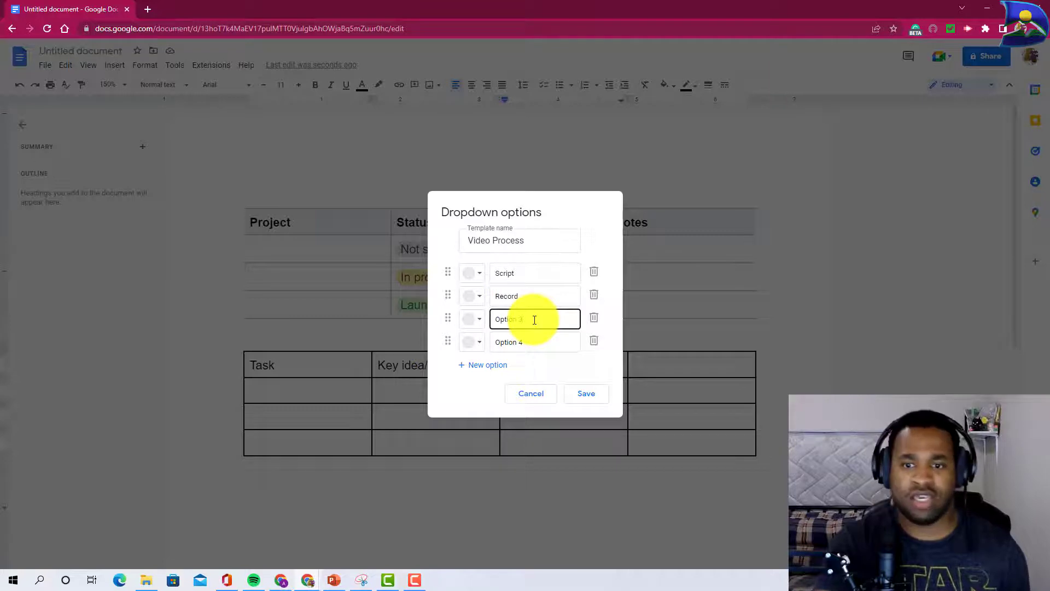
left_click_drag(534, 319, 470, 324)
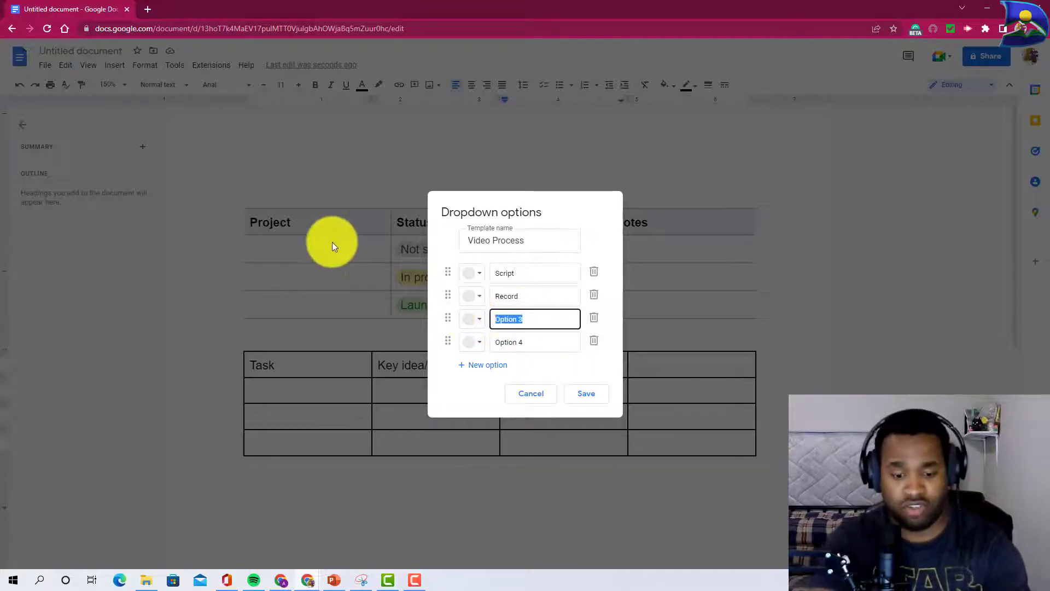
type("Edit")
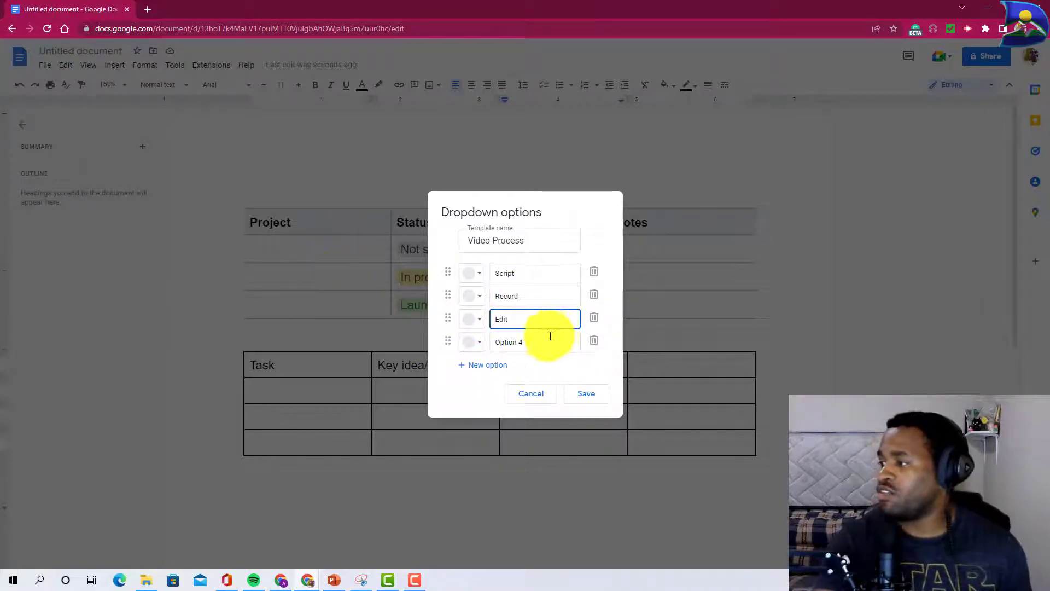
- Rename the Video Process dropdown's fourth option as Upload
left_click(527, 343)
left_click_drag(526, 343, 485, 342)
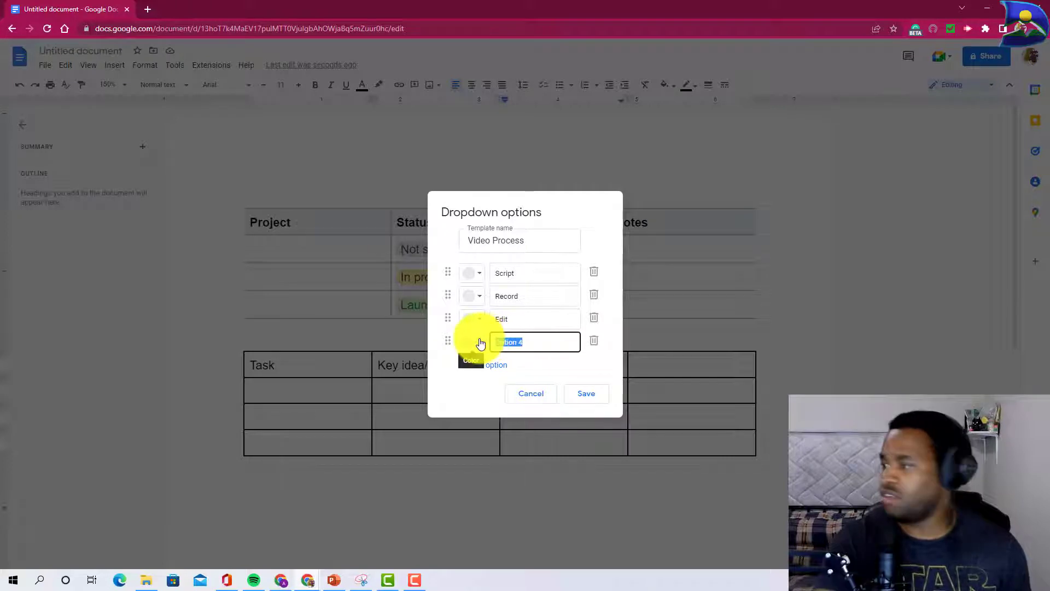
type("Uploa")
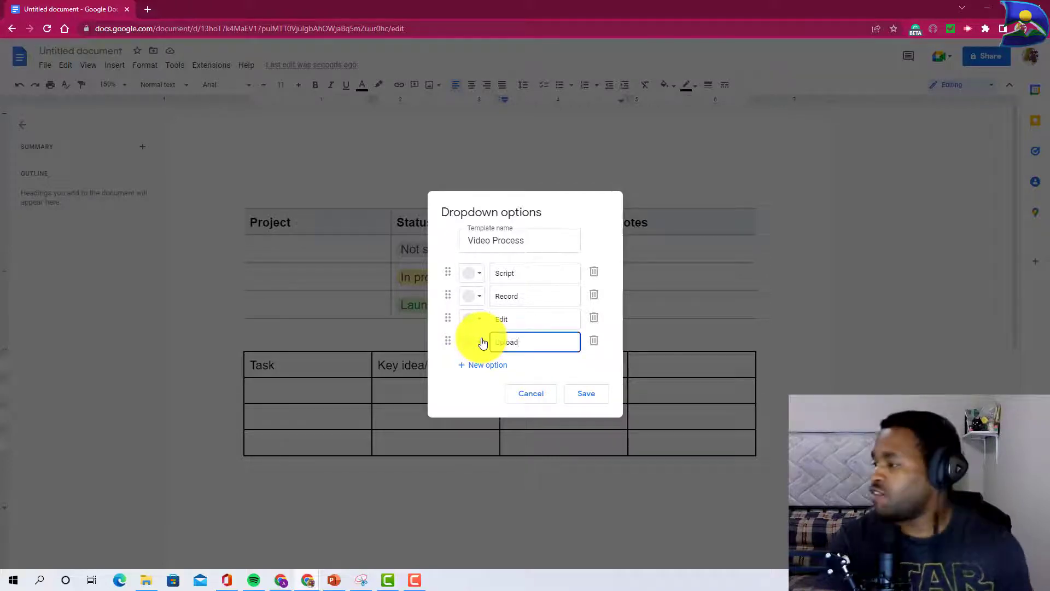
type("d")
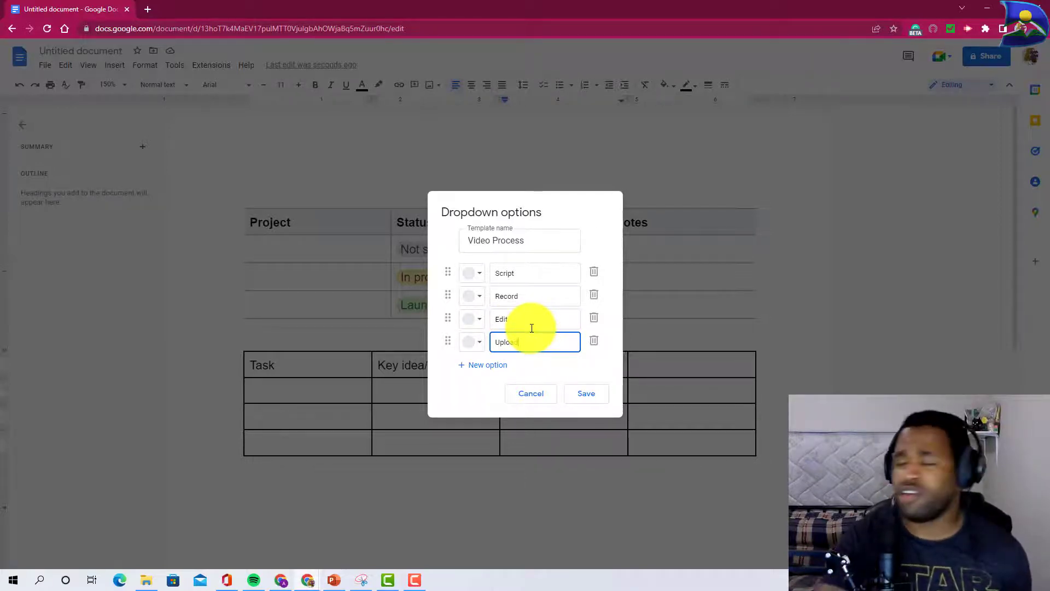
- Colour the options light red for Script, light yellow for Record, light blue for Edit and light purple for Upload, and save the dropdown
left_click(477, 275)
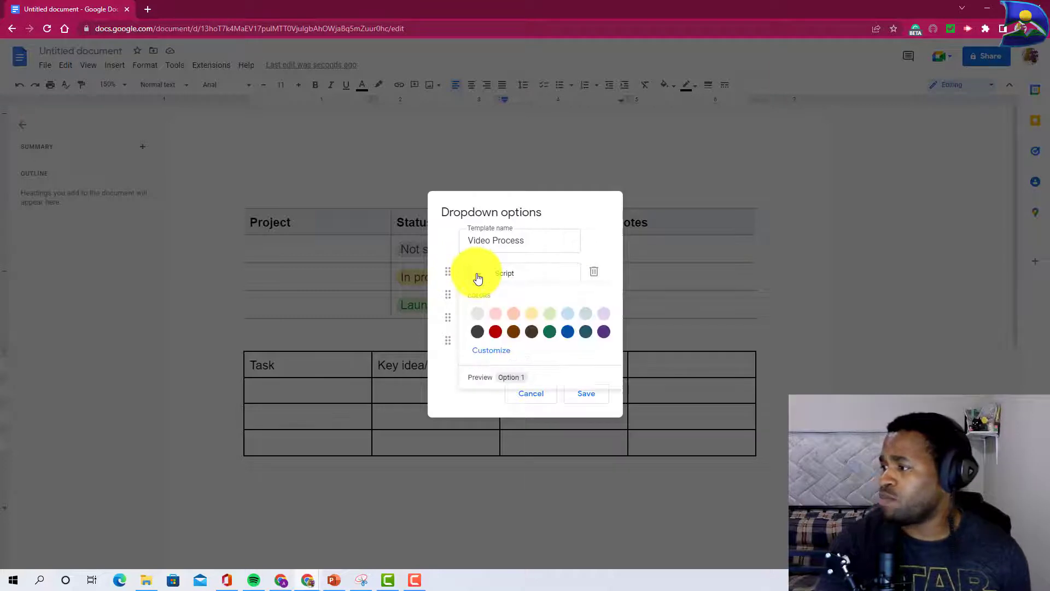
left_click(496, 316)
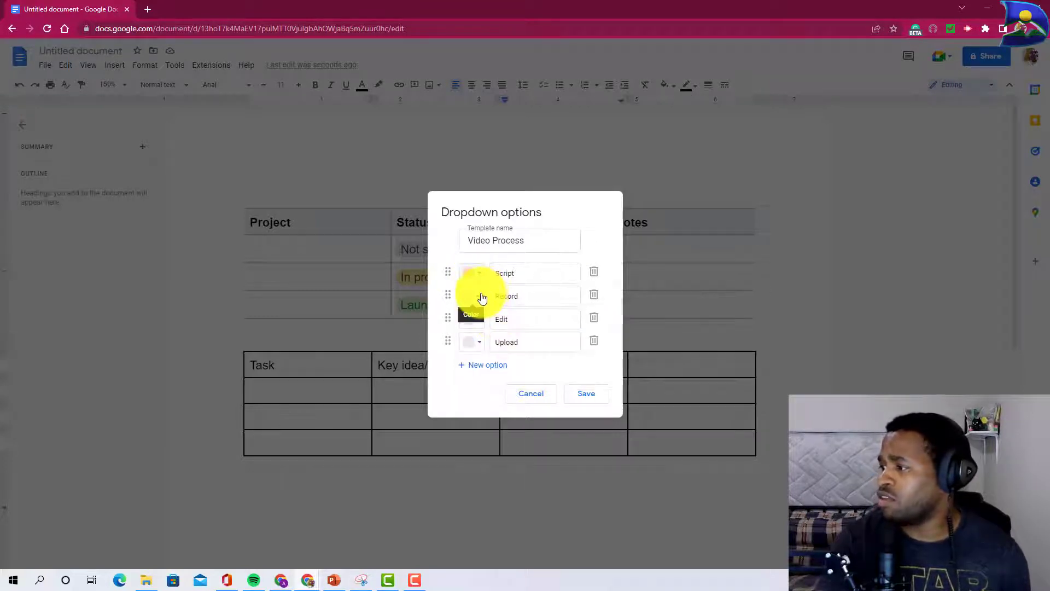
left_click(473, 296)
left_click(514, 337)
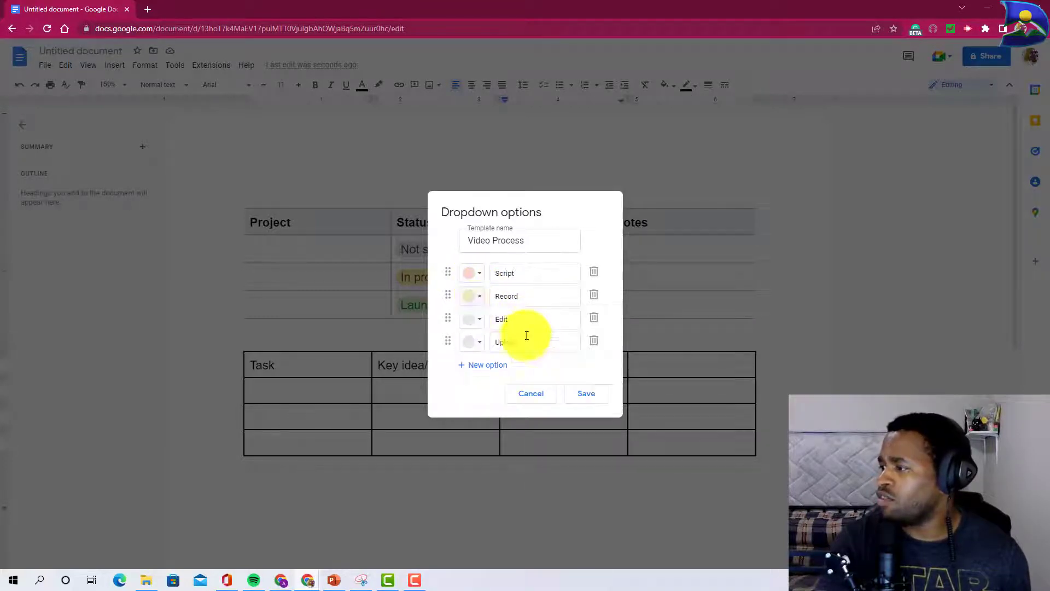
left_click(471, 319)
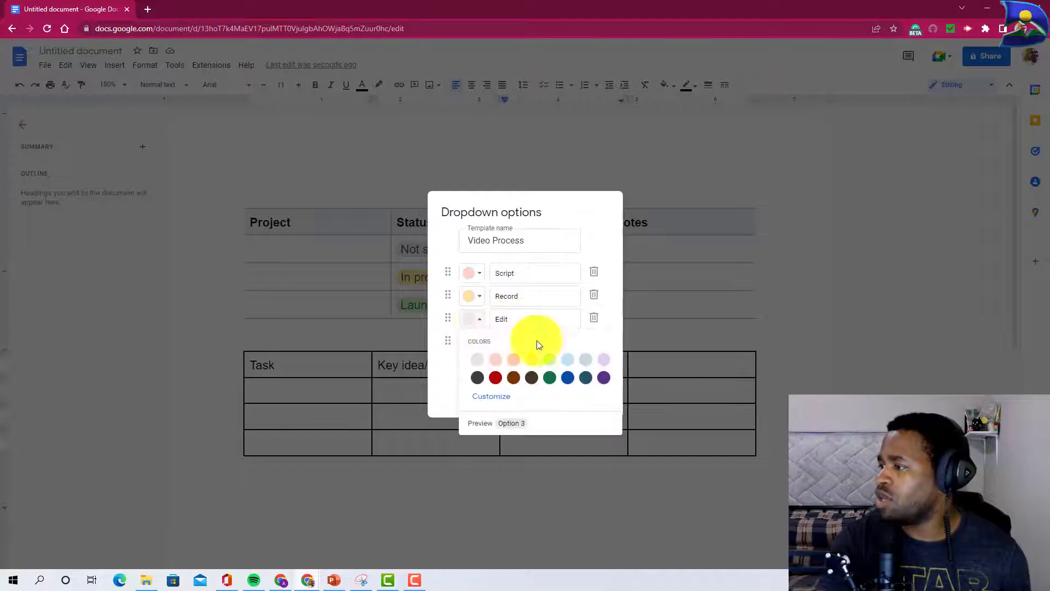
left_click(567, 357)
left_click(471, 343)
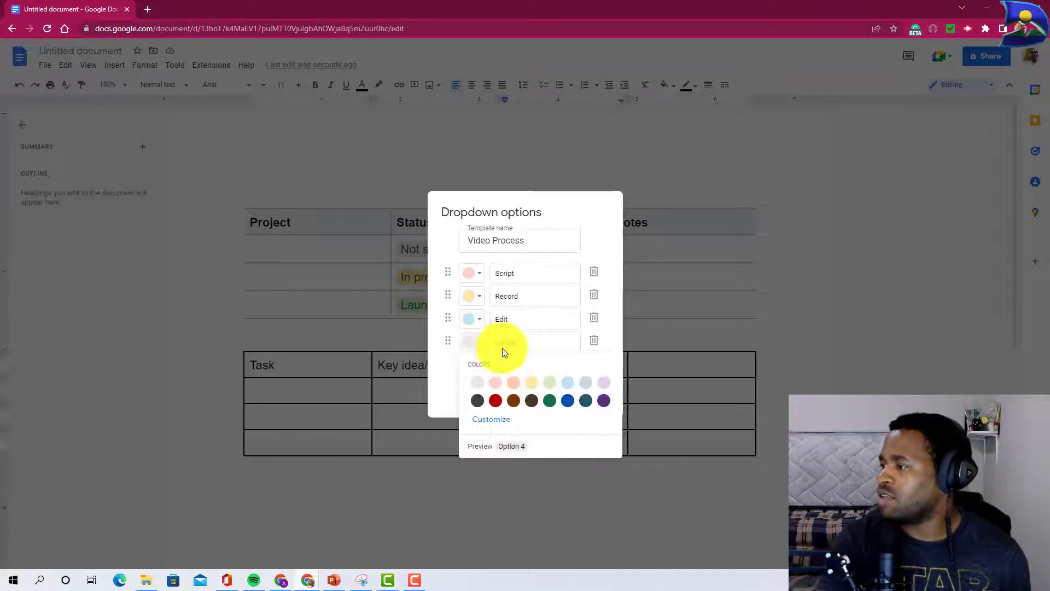
left_click(602, 385)
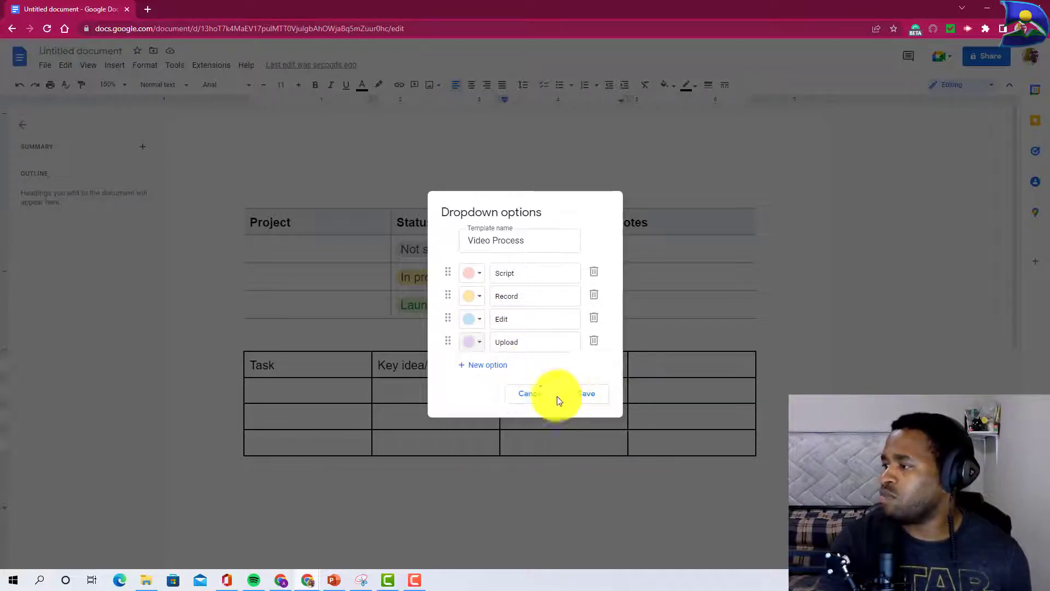
left_click(585, 398)
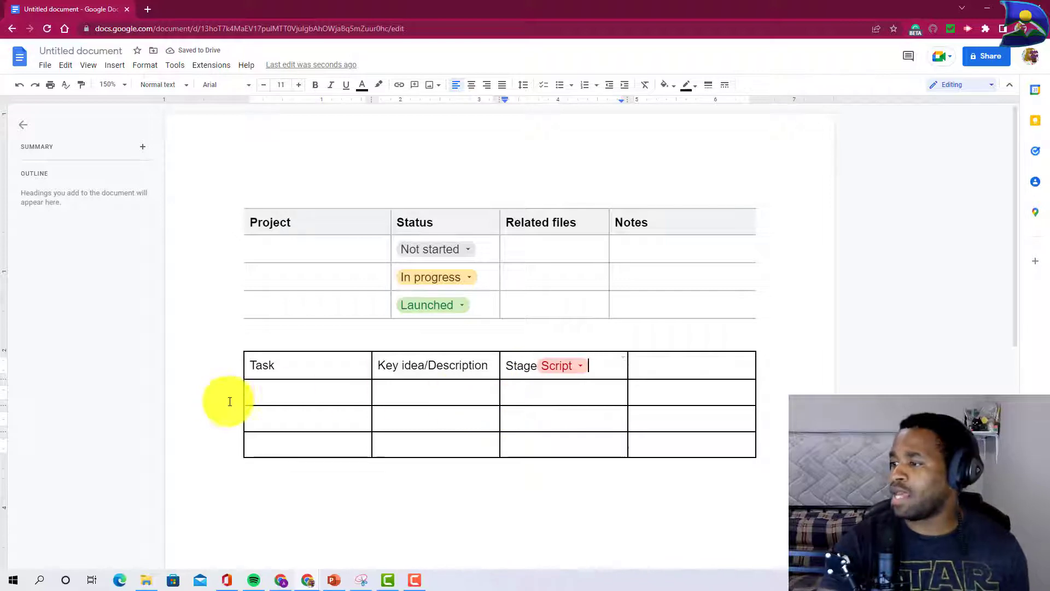
- Fill the first row with task "Introduction to Chemistry" and description "What is Chemistry? Divisions of Chemistry. Impact of Chemistry in your daily life."
left_click(265, 394)
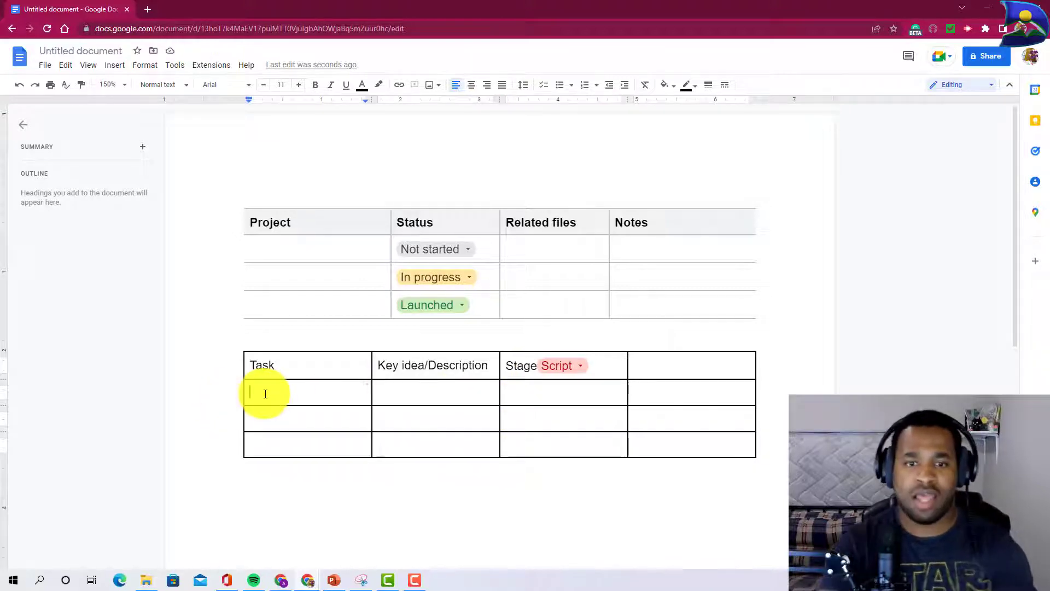
type("Intro")
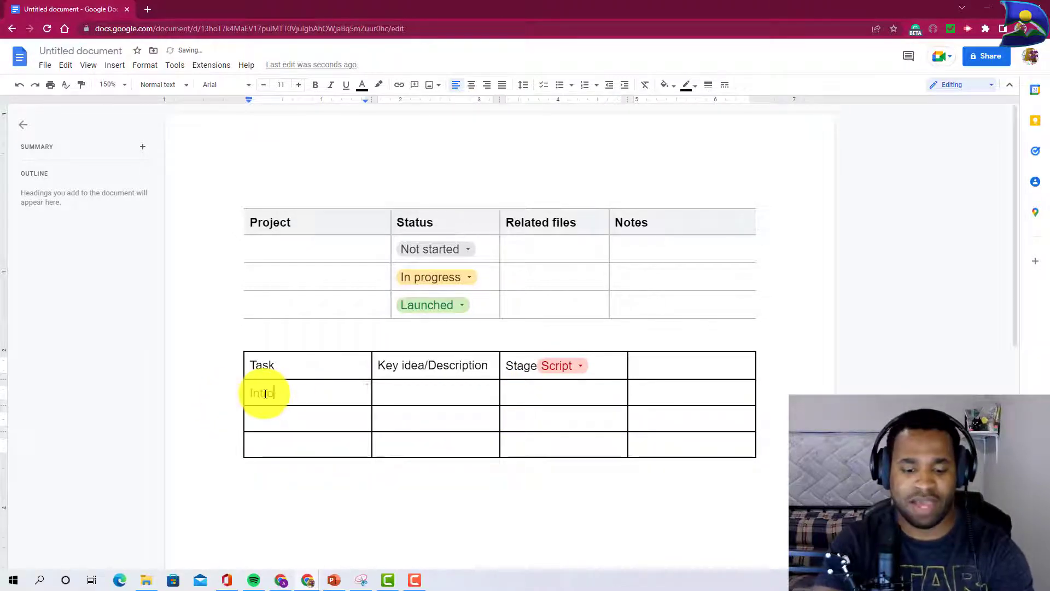
type("duction to Chemistry")
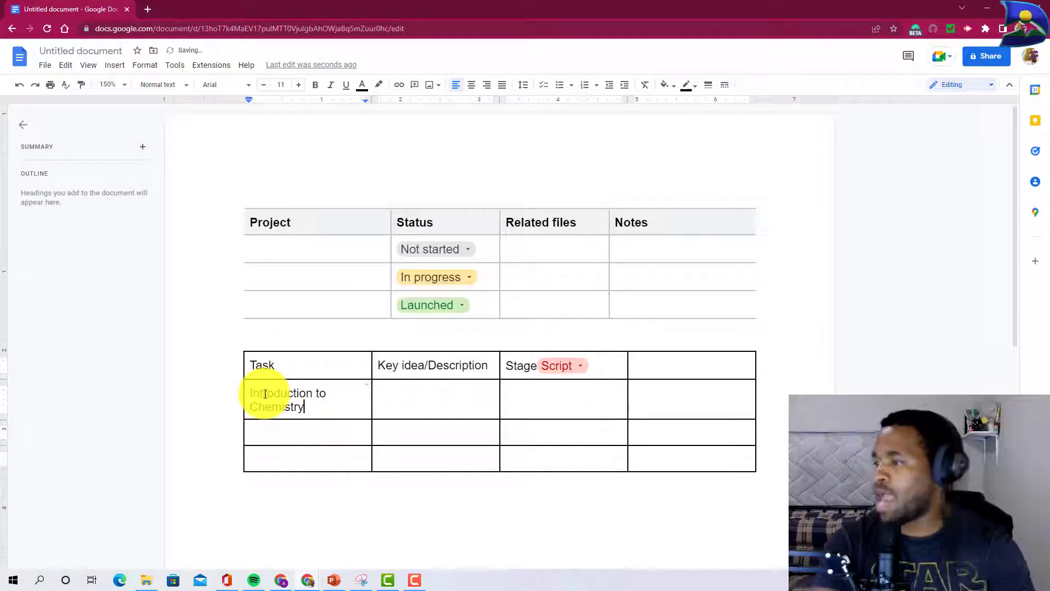
left_click(408, 390)
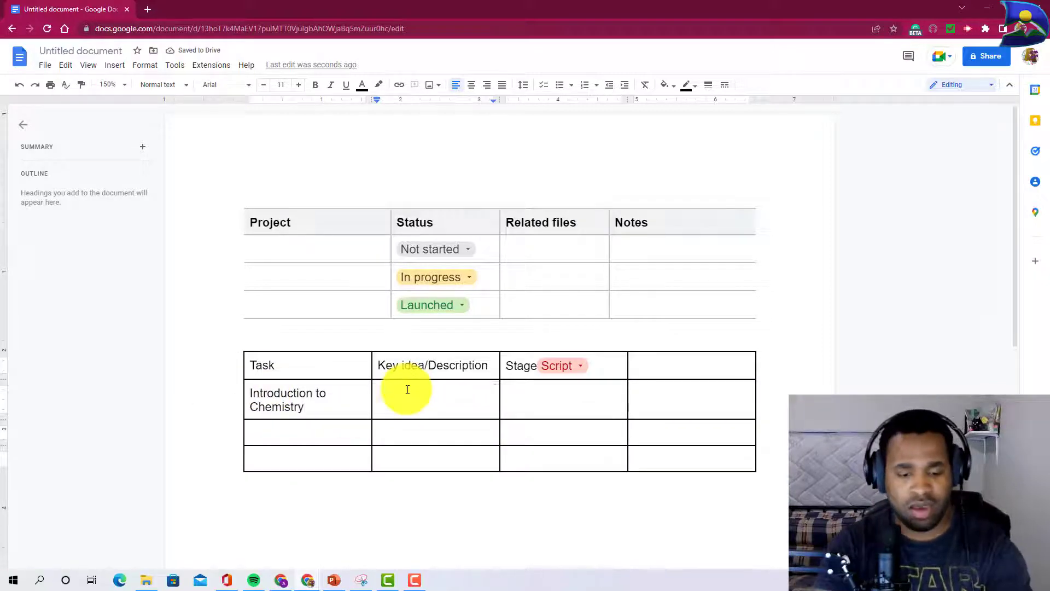
type("What is Chemistry? Divisions of Chemistry. Impact of Chemistry in your daily life.")
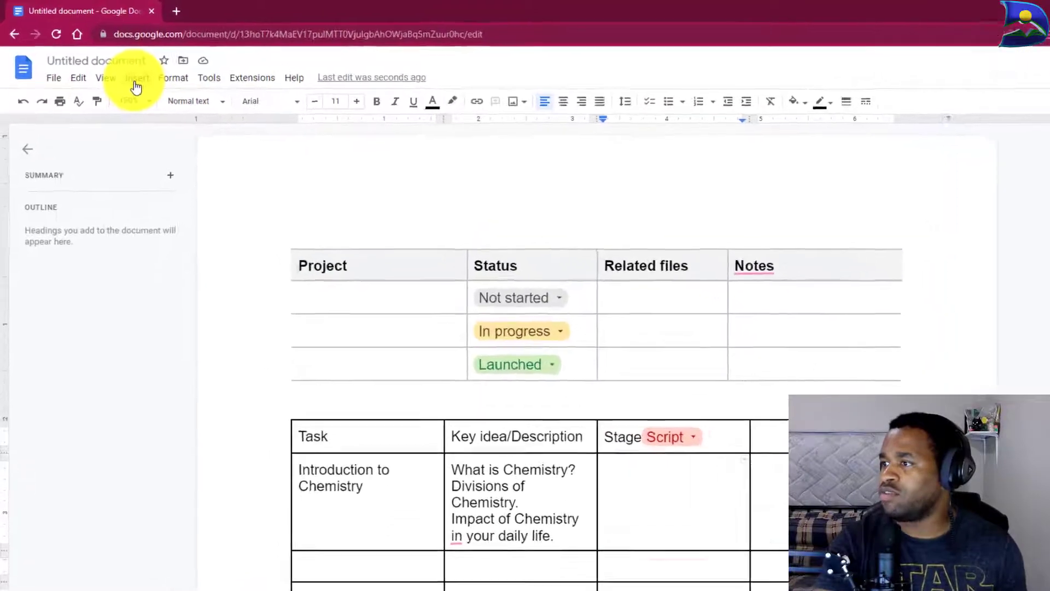
- Insert the existing Video Process dropdown in the Stage cell of the Introduction to Chemistry row
left_click(137, 79)
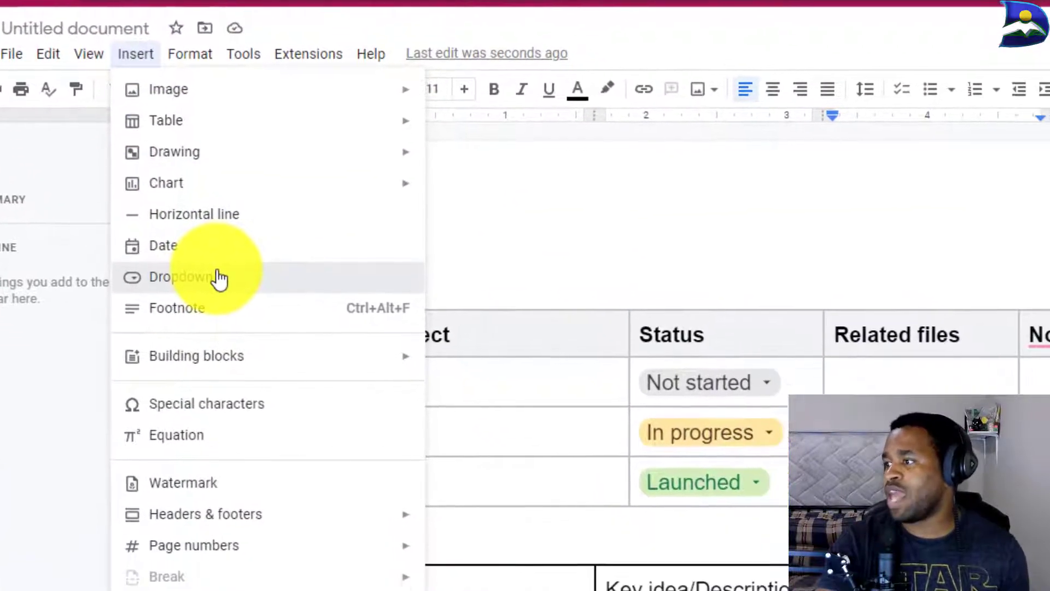
left_click(288, 339)
mouse_move(475, 386)
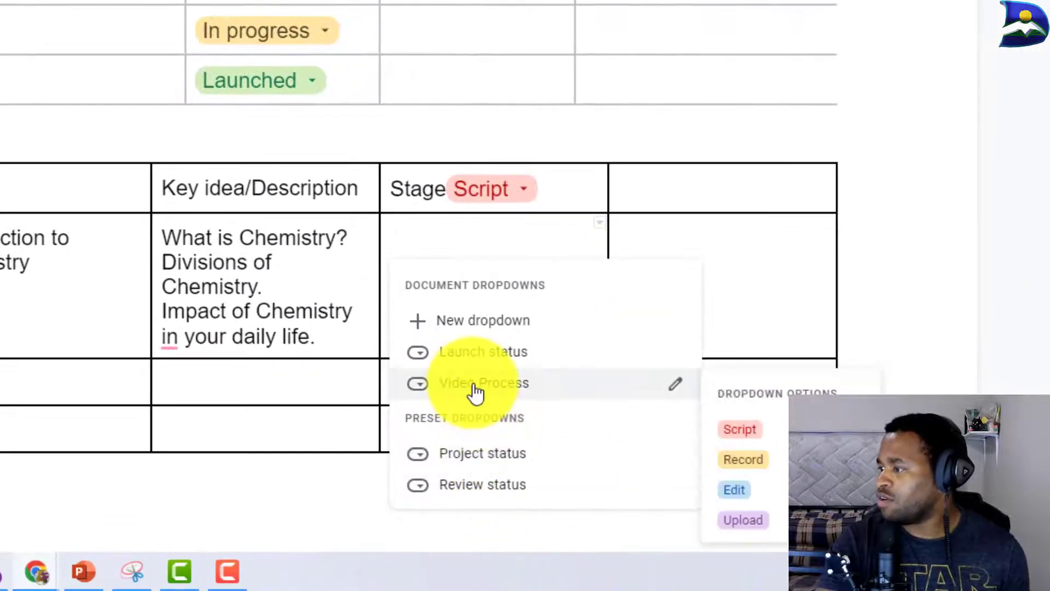
mouse_move(474, 361)
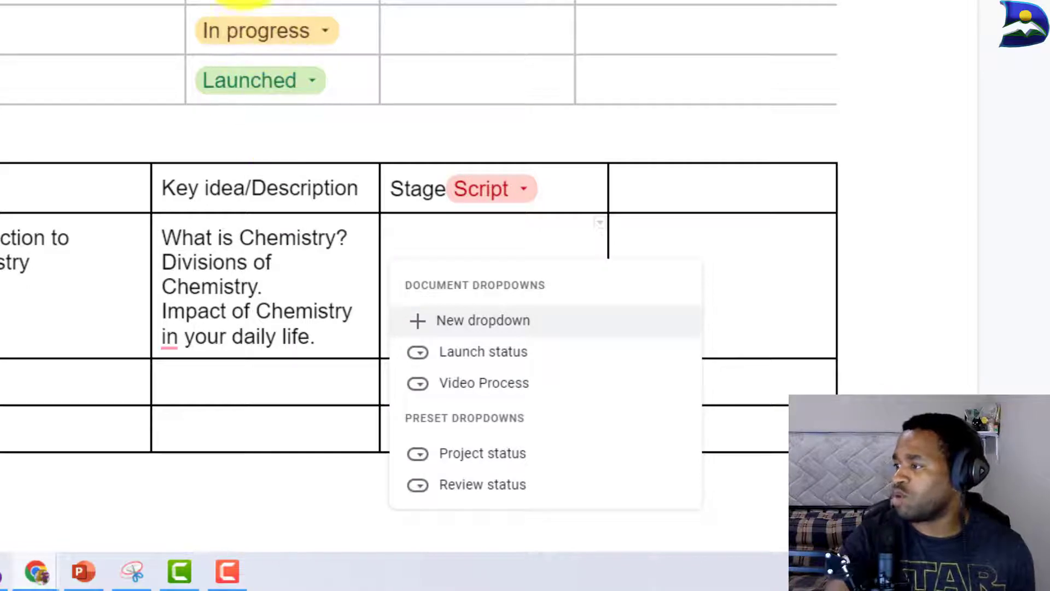
mouse_move(512, 361)
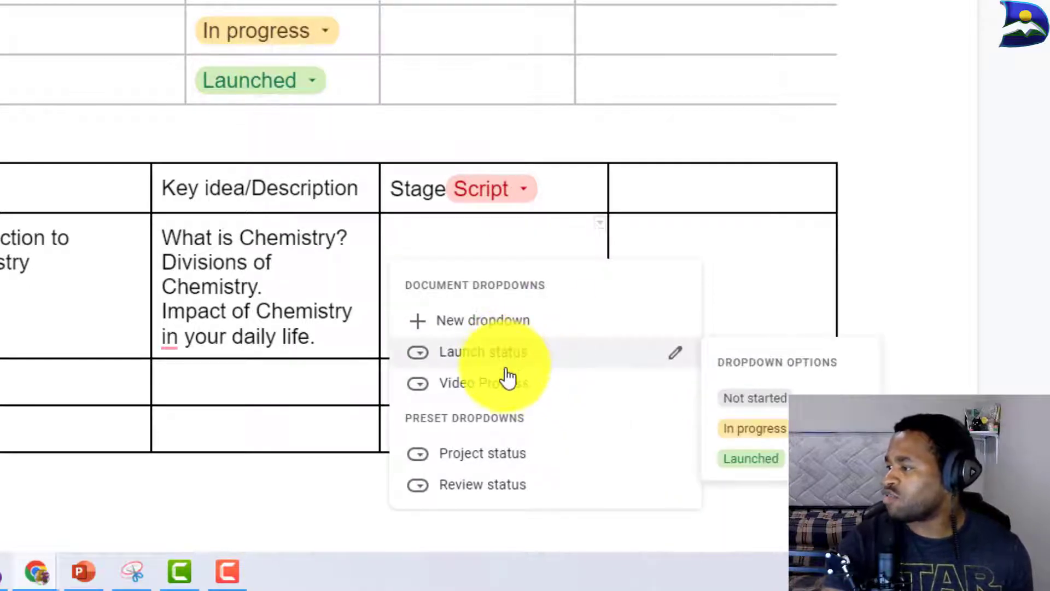
mouse_move(507, 391)
mouse_move(519, 467)
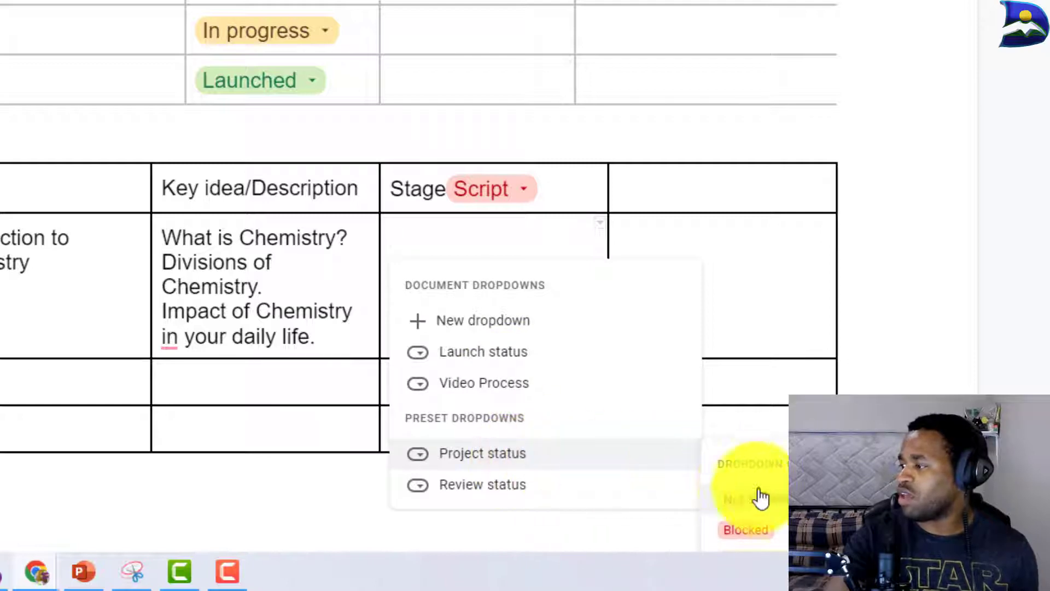
mouse_move(539, 488)
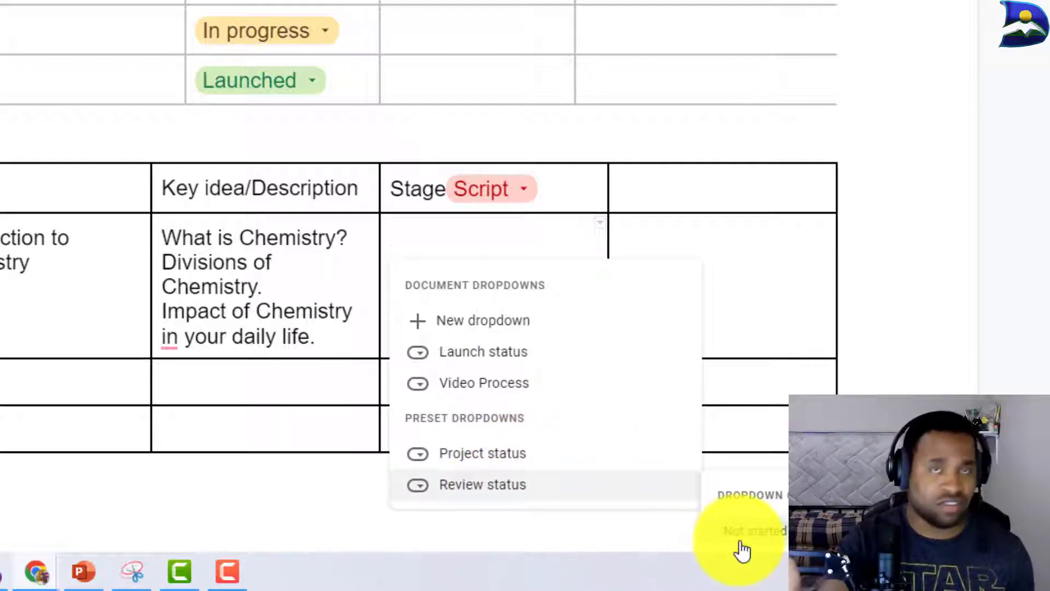
left_click(474, 393)
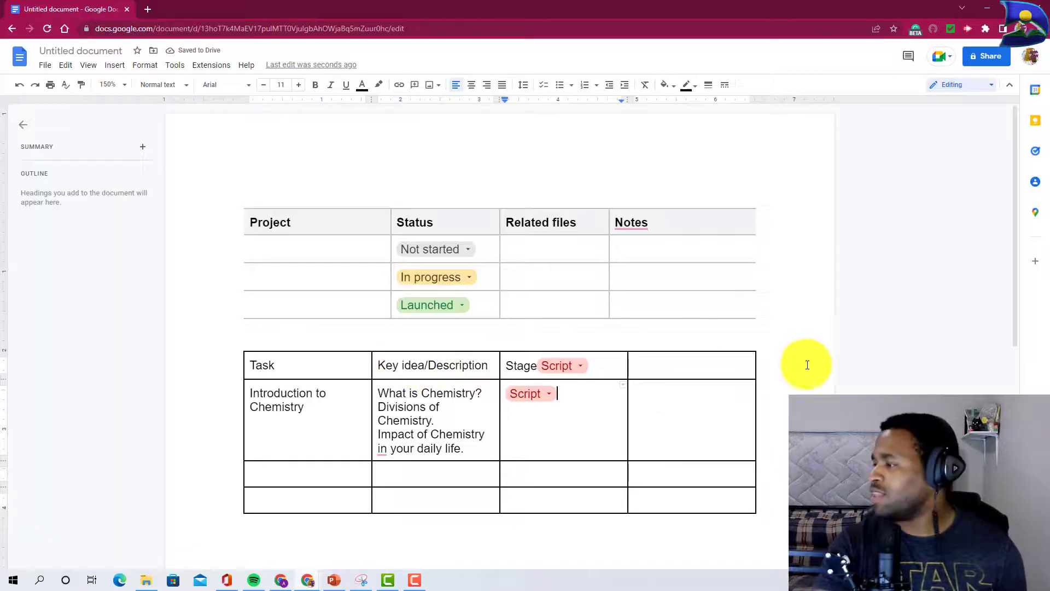
- Add a Tools heading and list Thumbnail design, Script Document, Presentation slides, Video Recording, Audio recording, Editing file and Rendered file below it, correcting misspellings
left_click(677, 366)
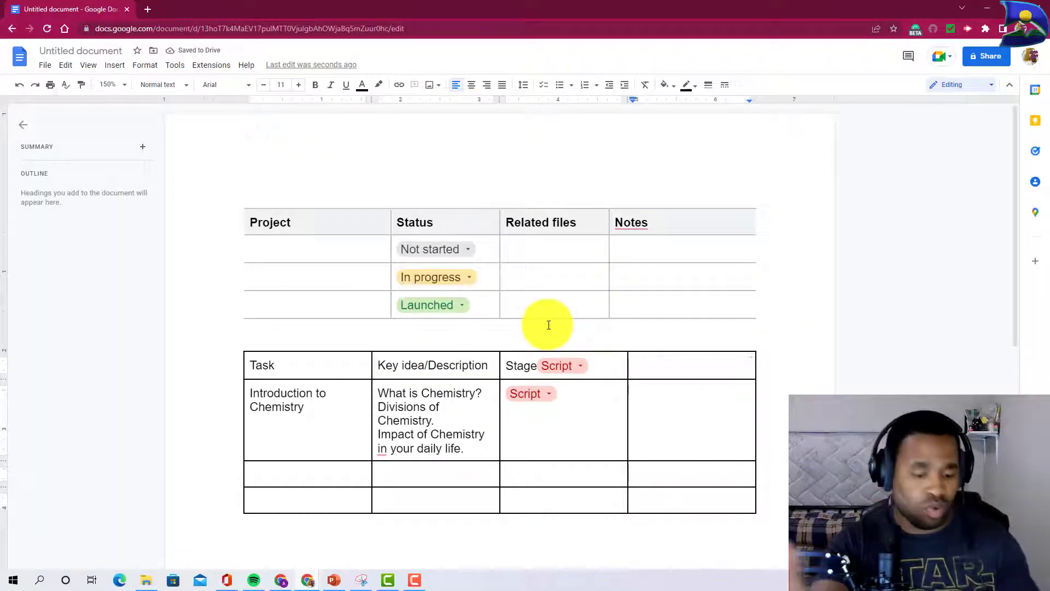
type("Tools")
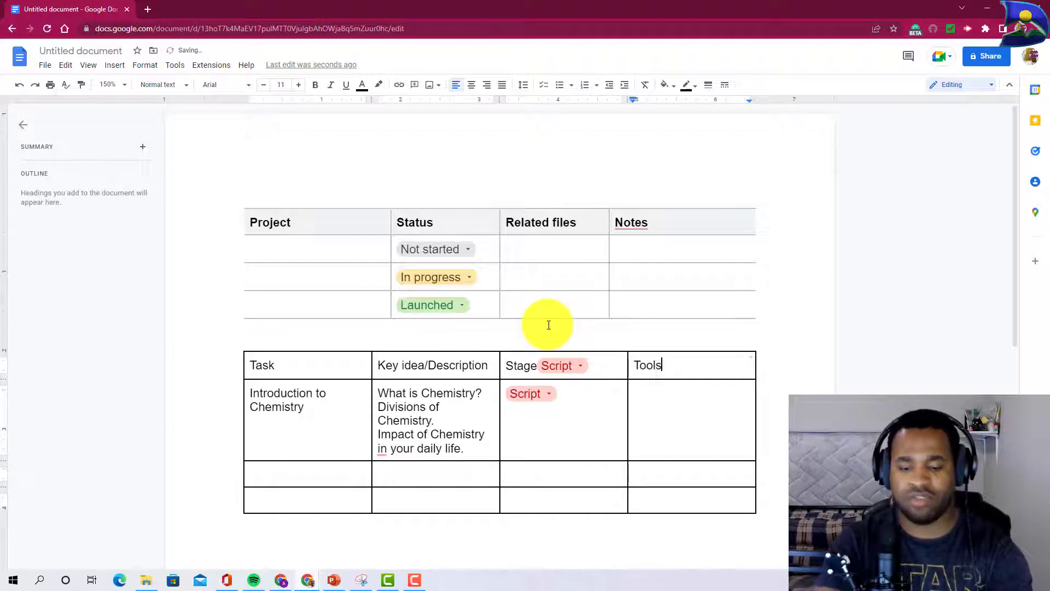
left_click(641, 396)
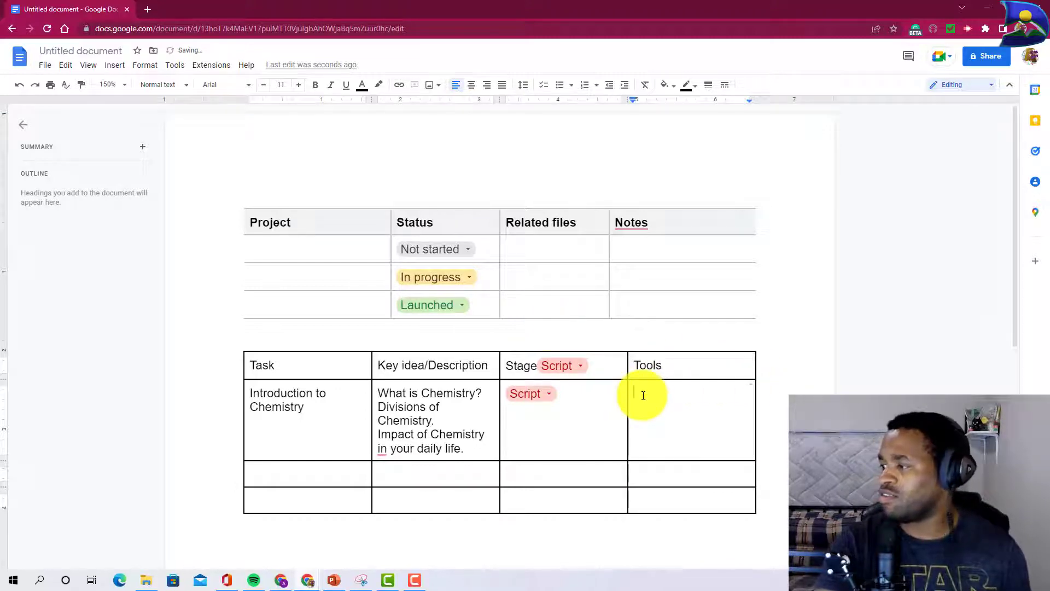
type("Thumbnail design ")
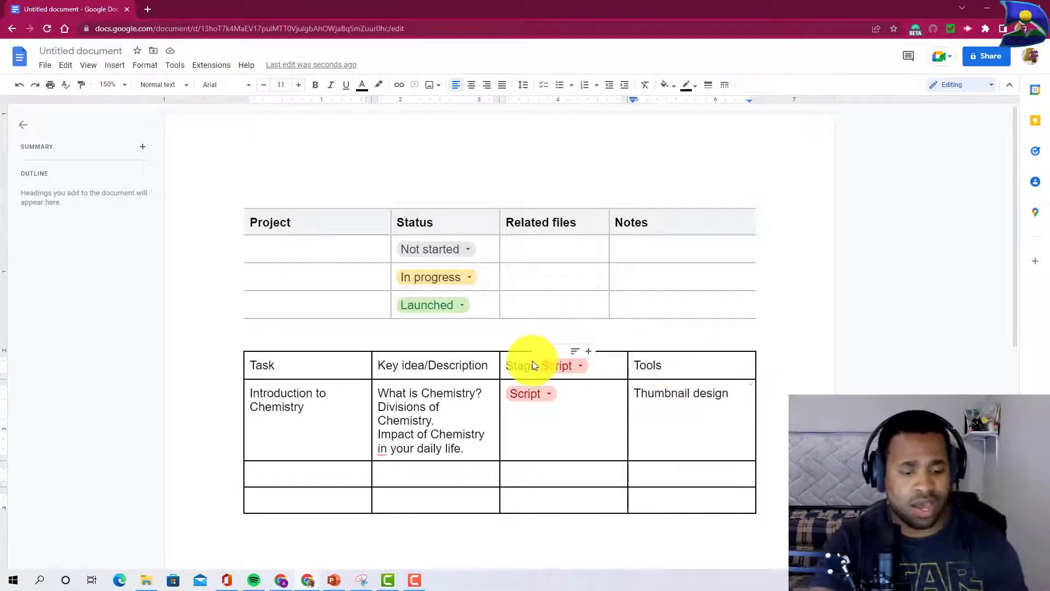
type("Script")
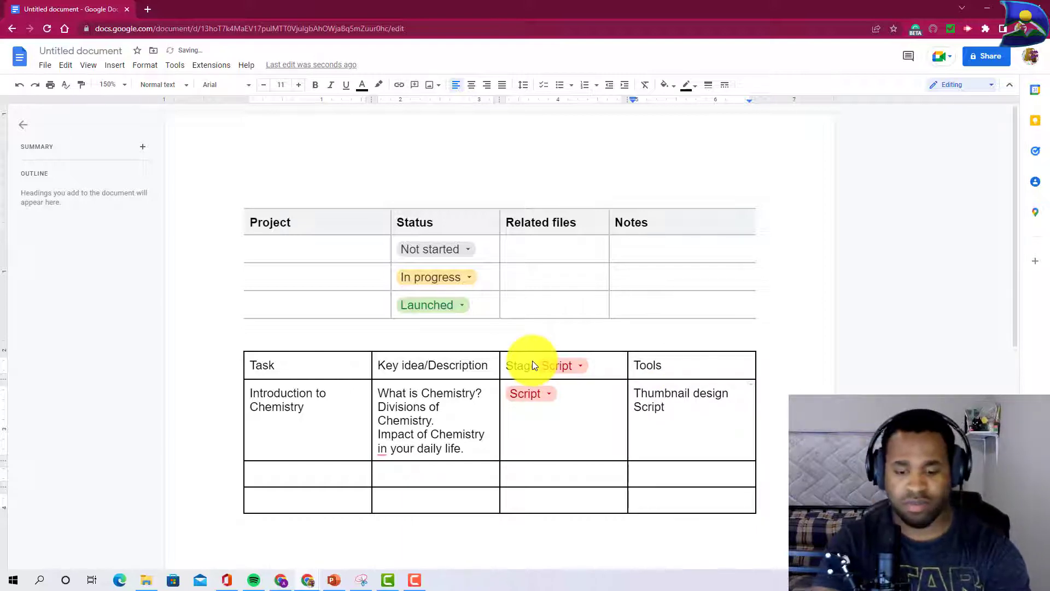
type(" Document Presentation")
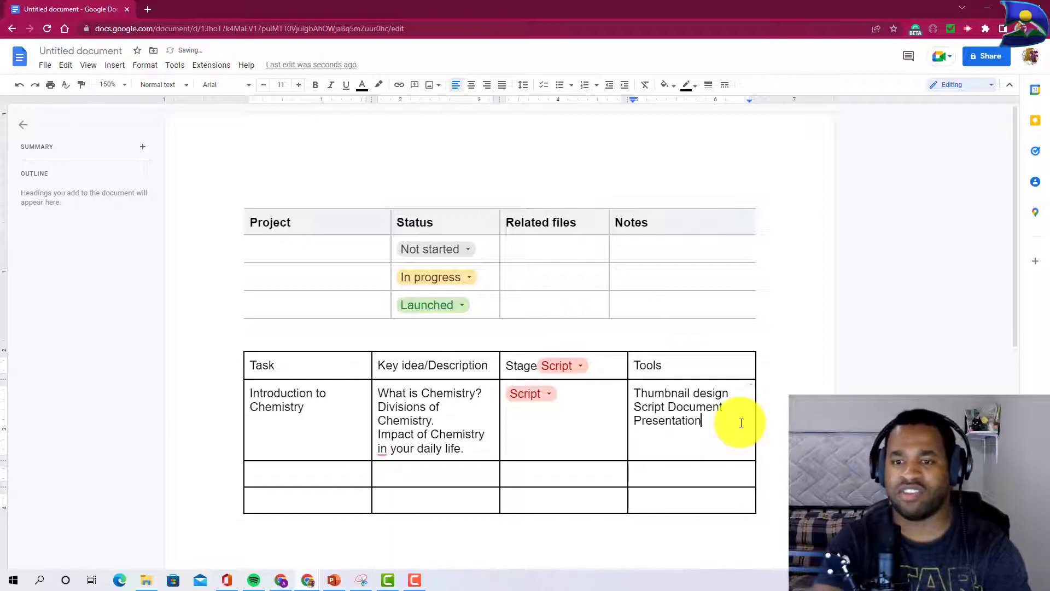
type("slides Video Reocrding Audio recording Editing file Rendered file")
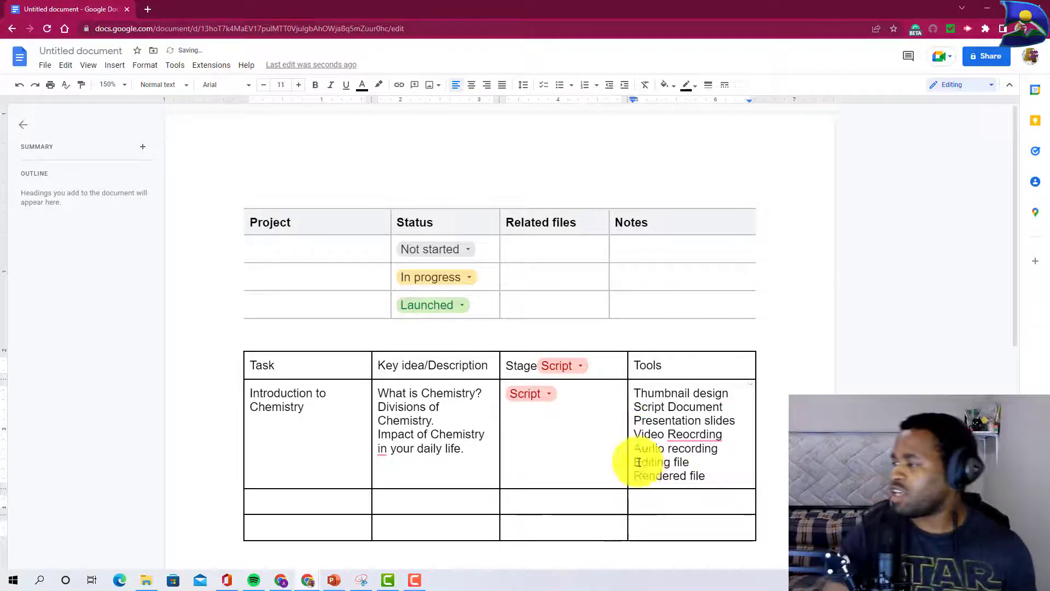
left_click(690, 435)
left_click(693, 457)
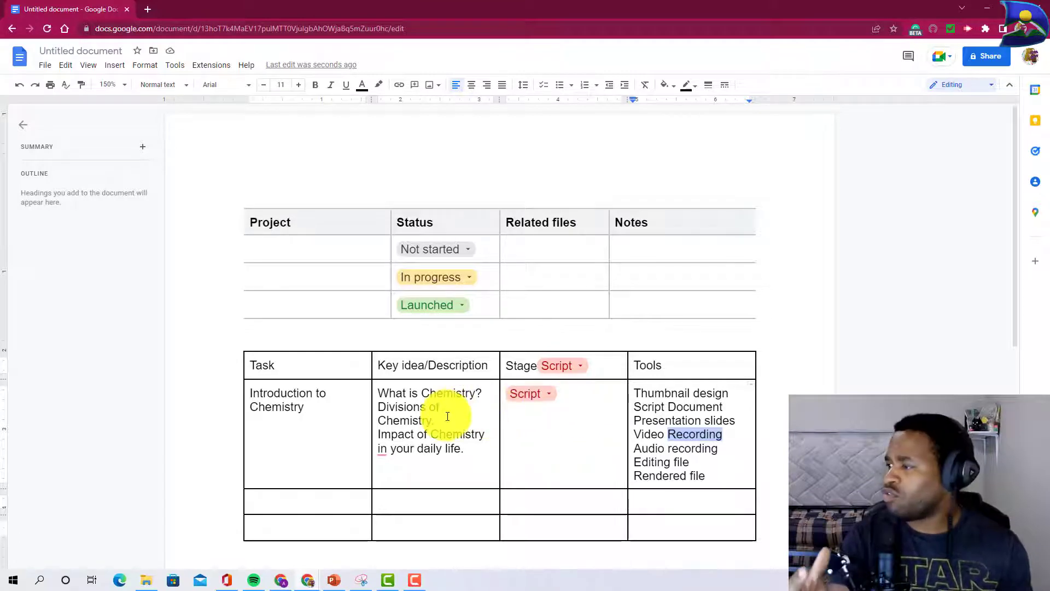
left_click(725, 441)
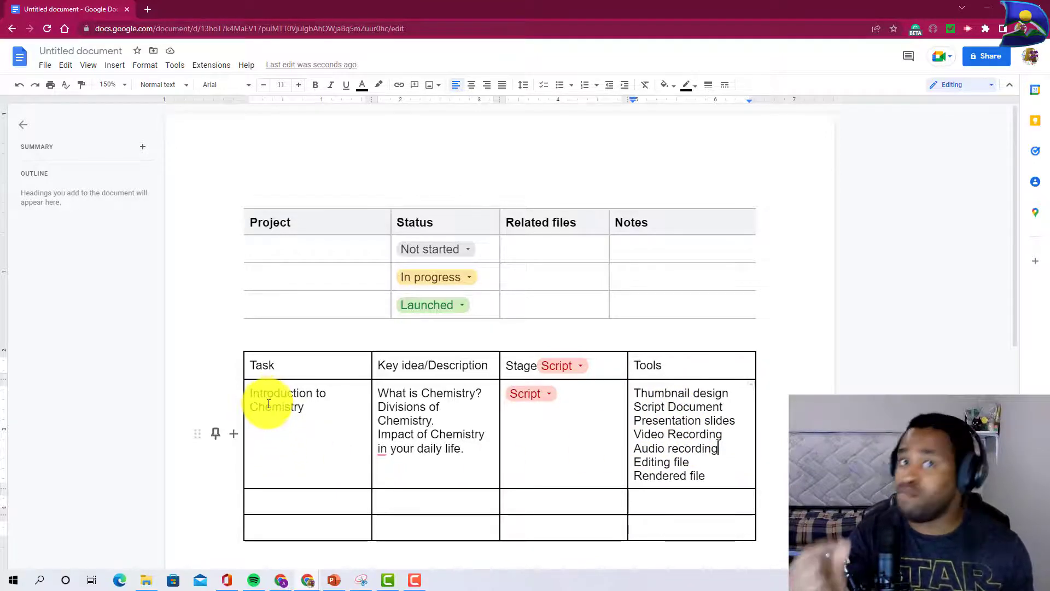
- Change the custom table's Task heading to Project and place the cursor in the roadmap table's first Project cell
left_click(277, 365)
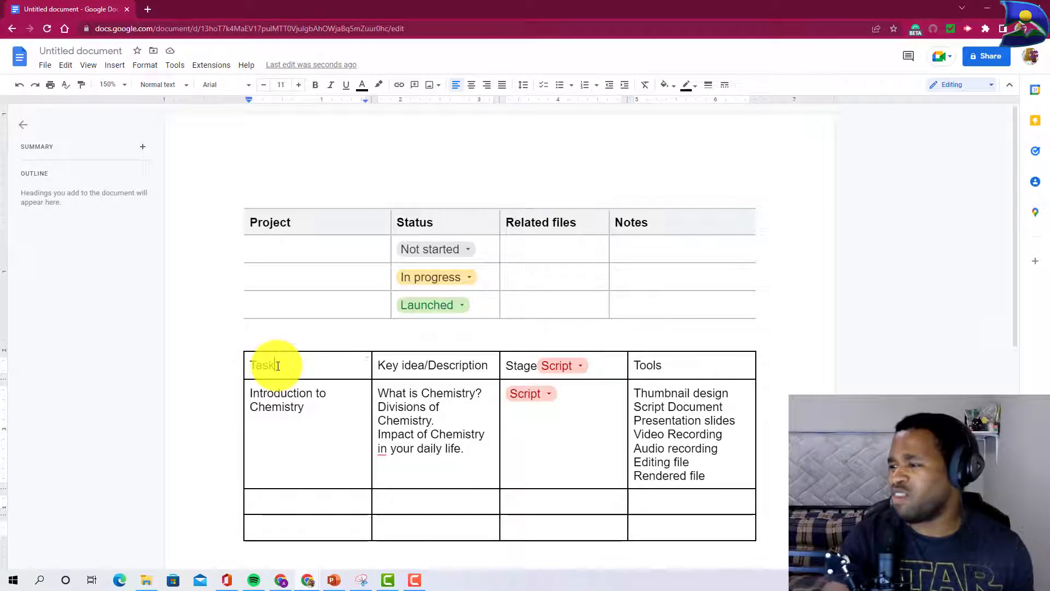
left_click_drag(277, 365, 250, 364)
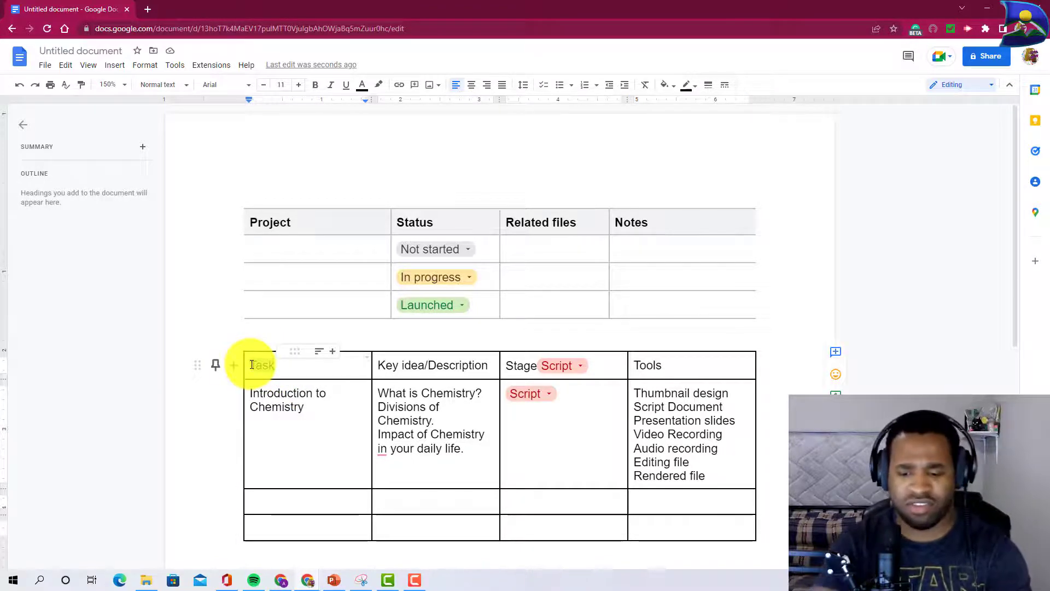
type("Project")
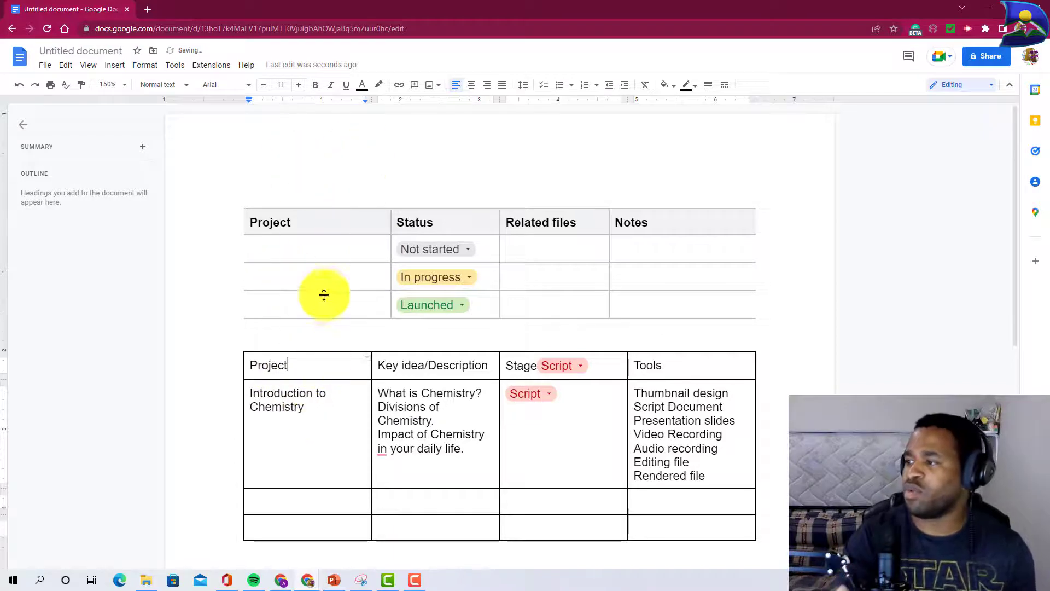
left_click(301, 254)
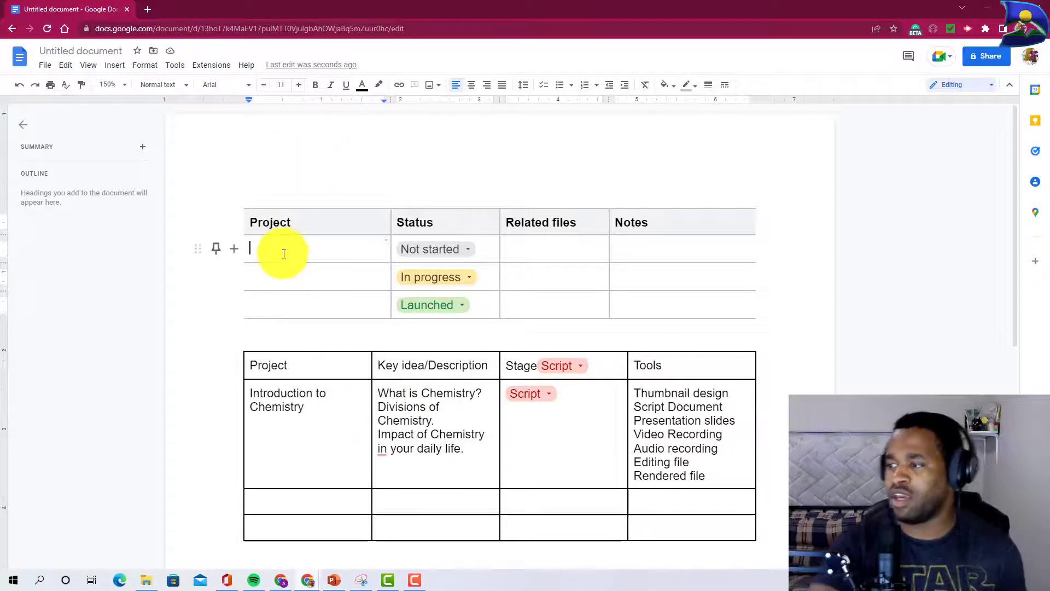
- Enter "Introduction to Chemistry" as the first project in the roadmap table
type("In")
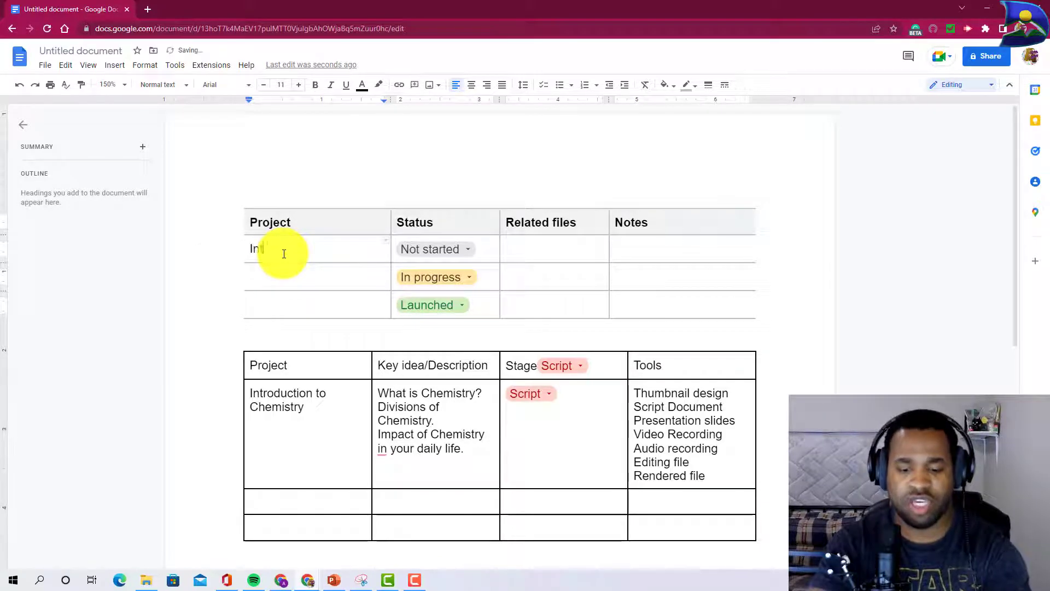
type("troduction")
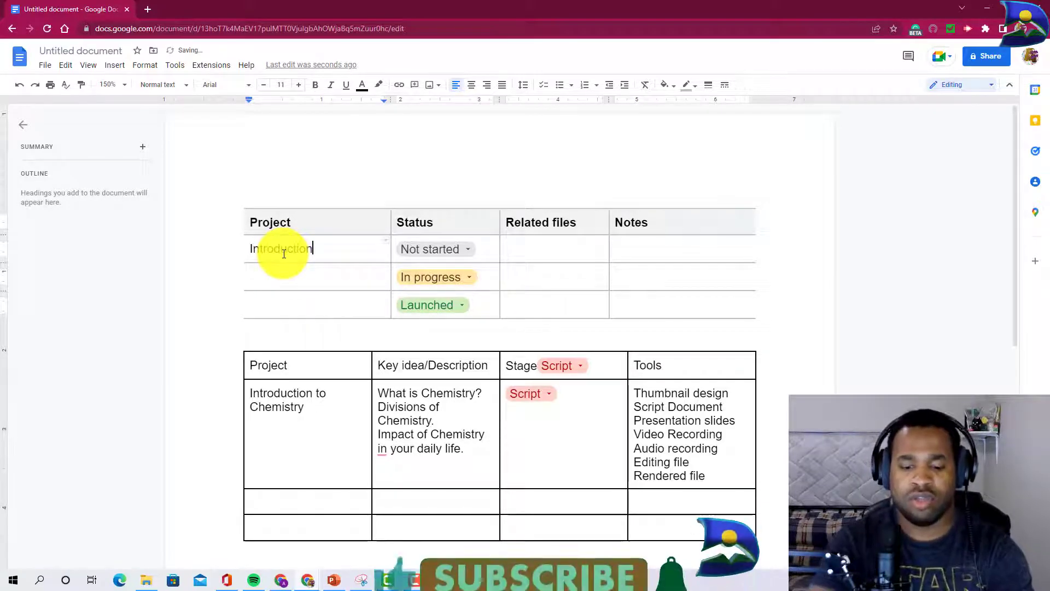
type(" to Chemis")
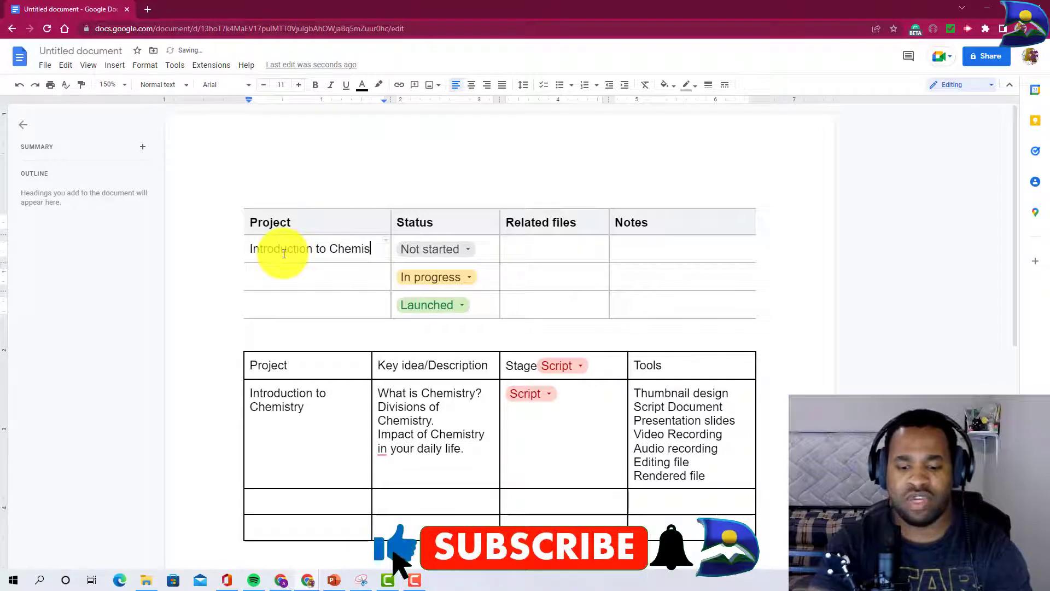
type("try")
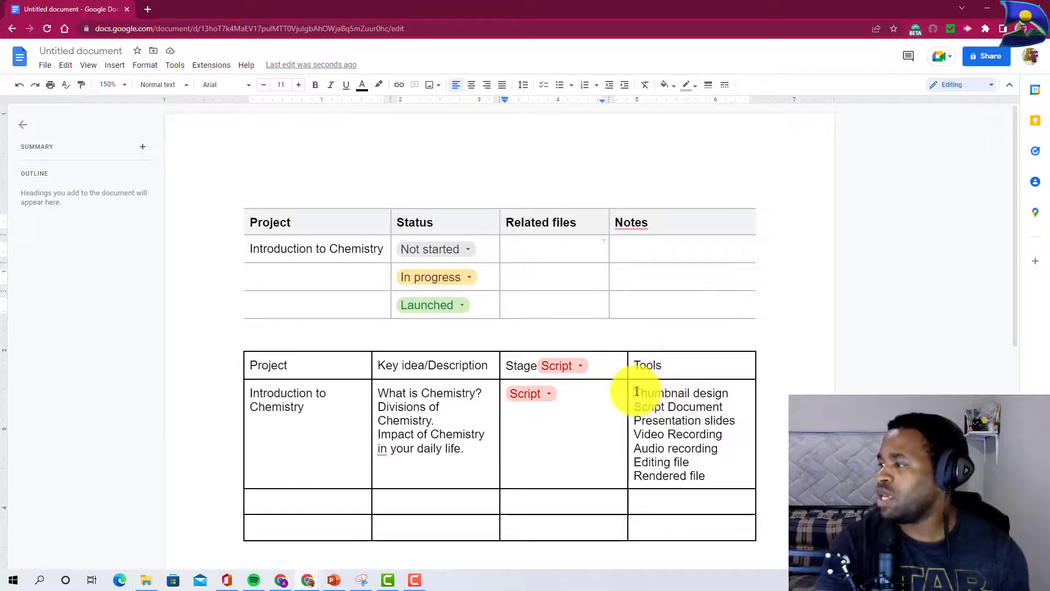
- Copy the tools list from Thumbnail design through Rendered file into the roadmap table's first Related files cell
left_click_drag(636, 394, 715, 475)
key("ctrl+c")
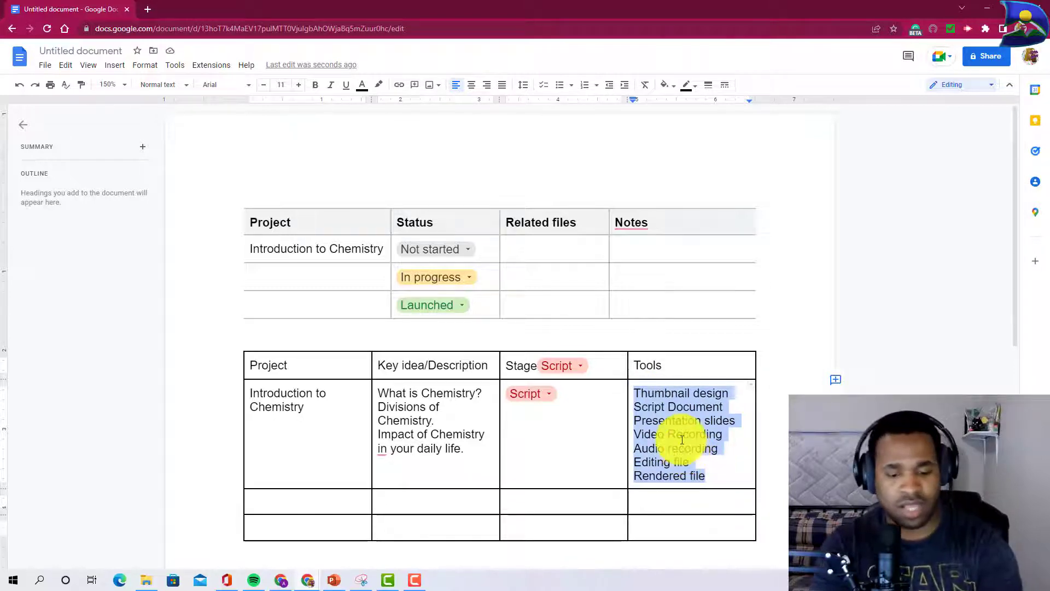
left_click(529, 249)
key("ctrl+v")
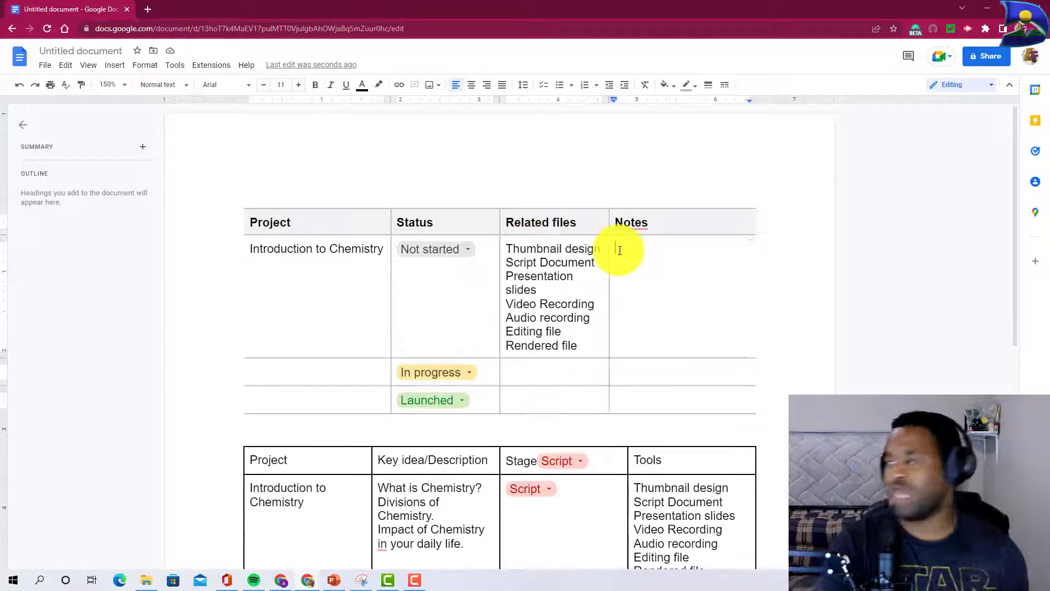
- Insert a Meeting notes building block for a calendar event in the Notes cell of the roadmap's Introduction to Chemistry row
left_click(620, 250)
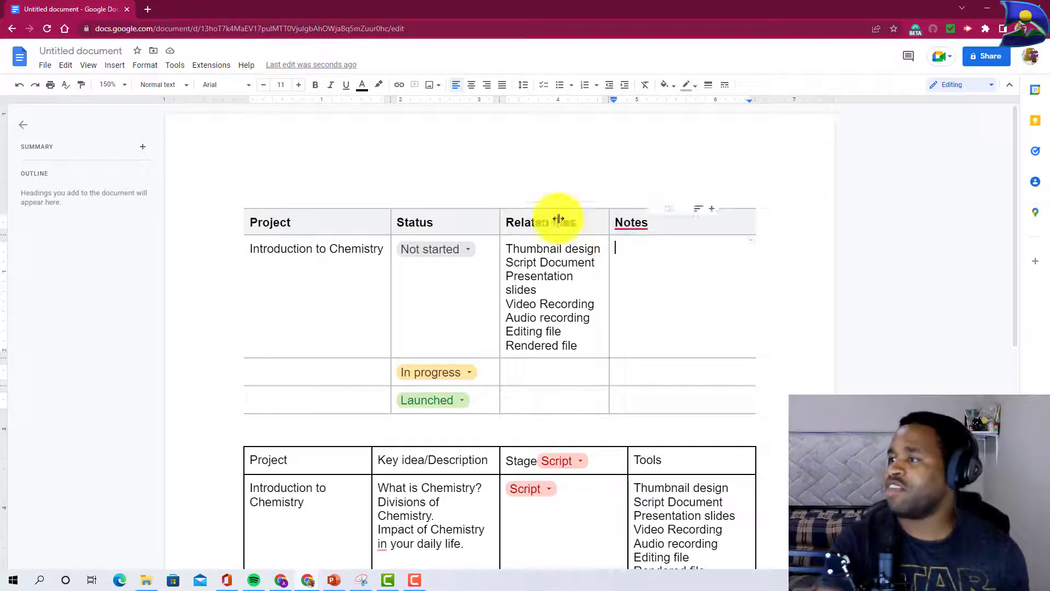
left_click(113, 67)
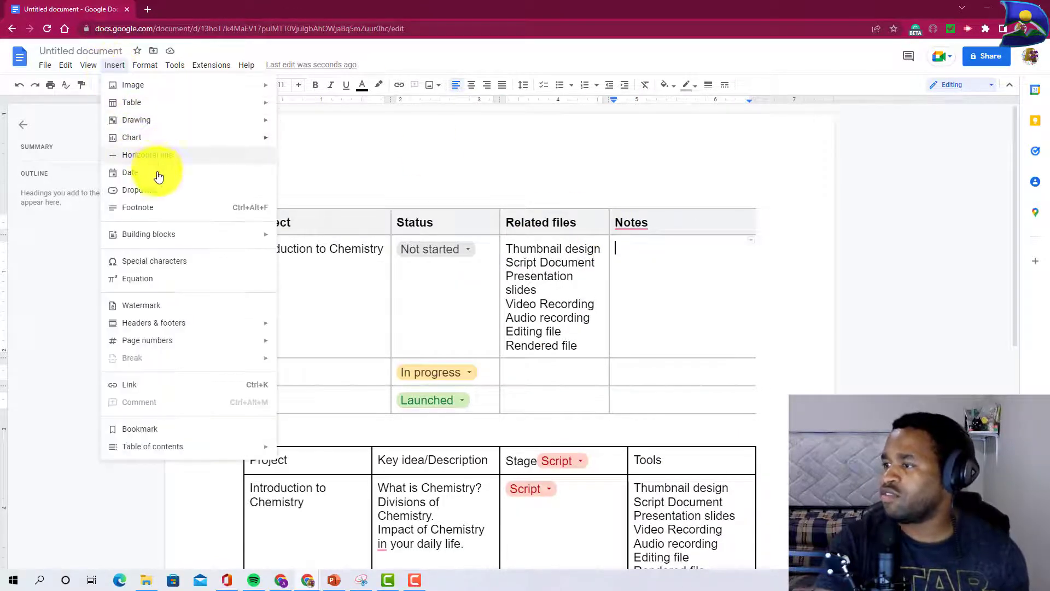
mouse_move(162, 234)
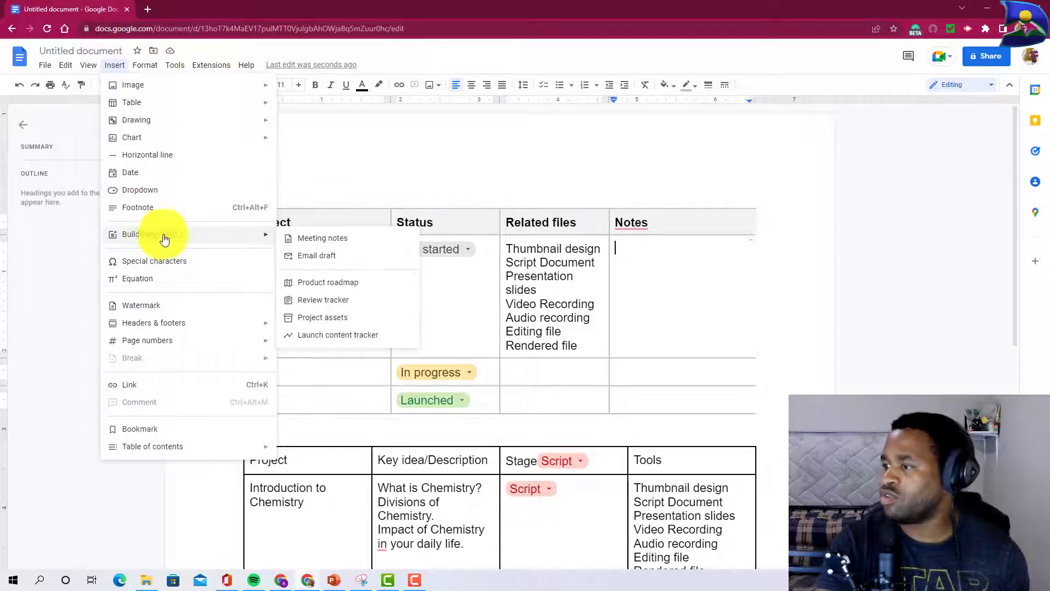
left_click(309, 244)
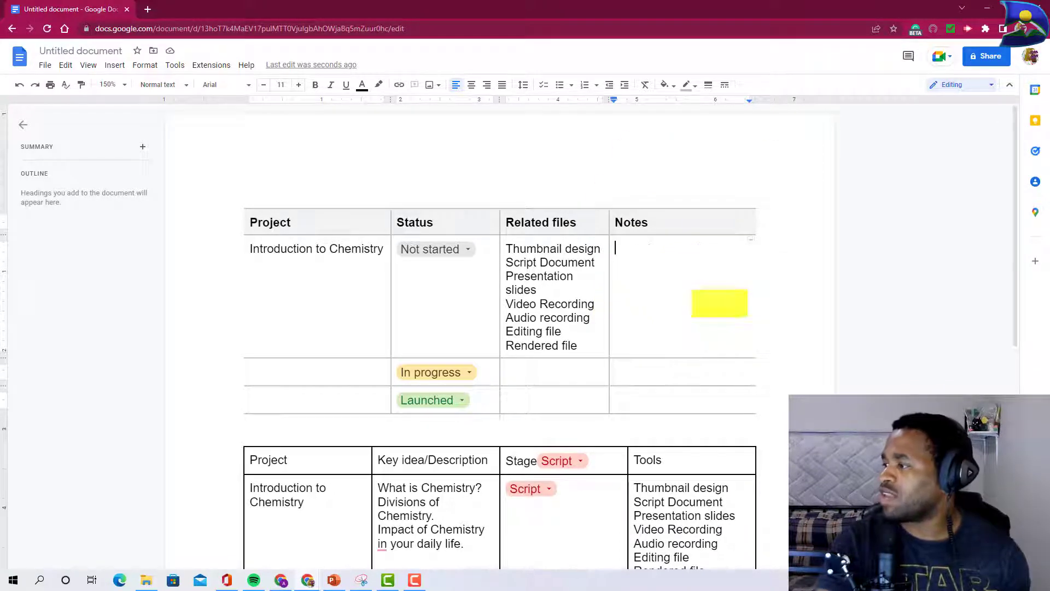
left_click(720, 301)
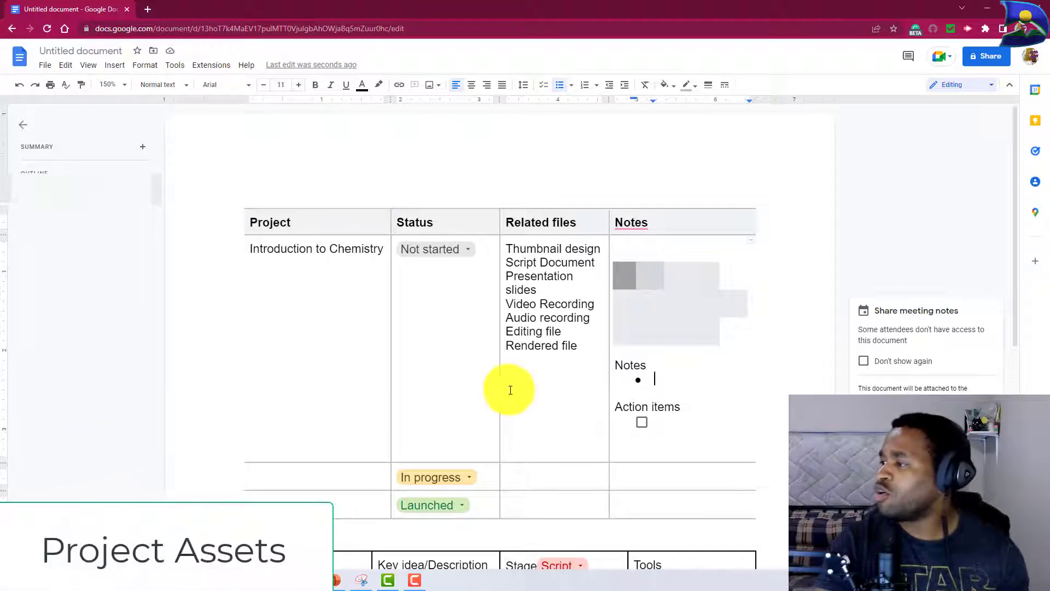
- Insert a Project assets building block on a new line below the custom video-production table
scroll(509, 389, "down", 5)
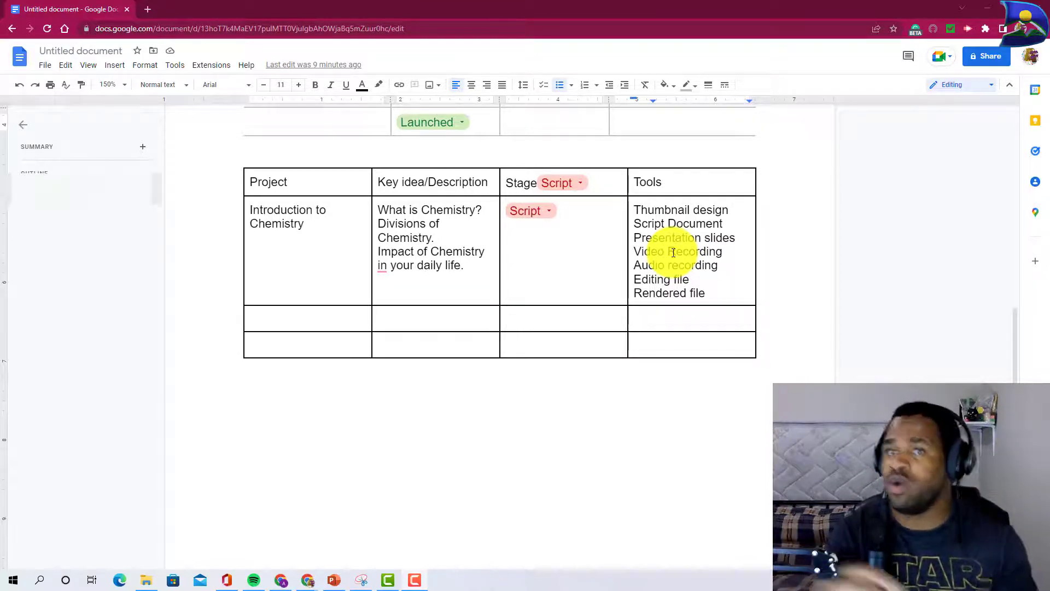
left_click(251, 376)
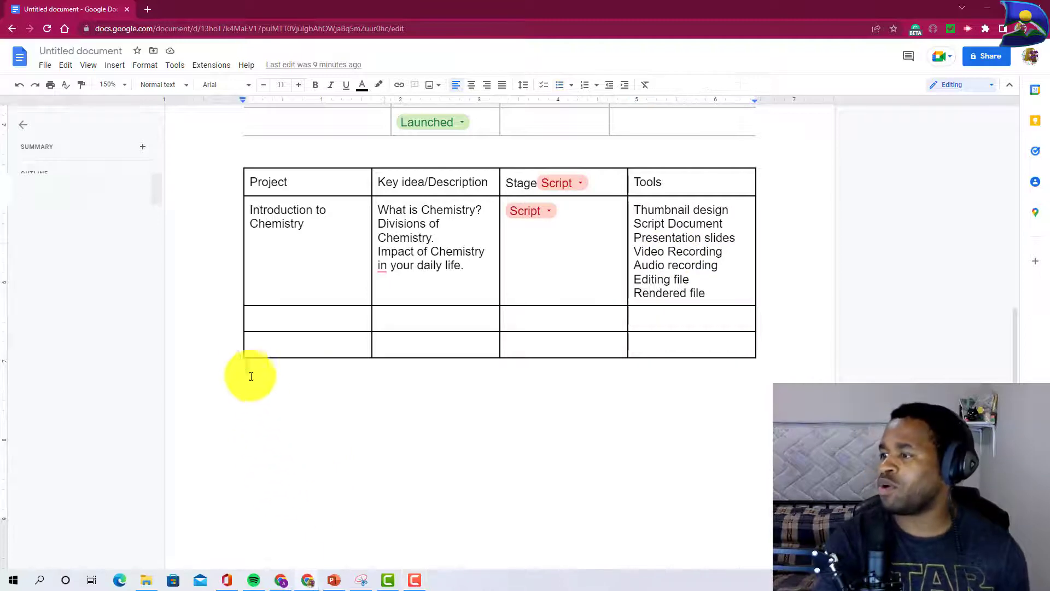
key("Return")
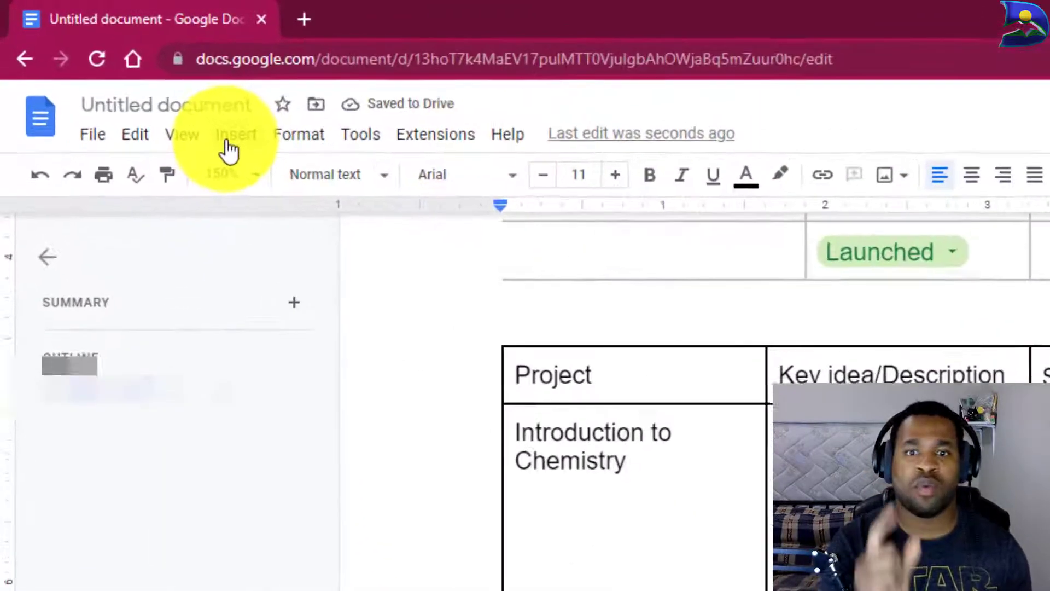
left_click(239, 158)
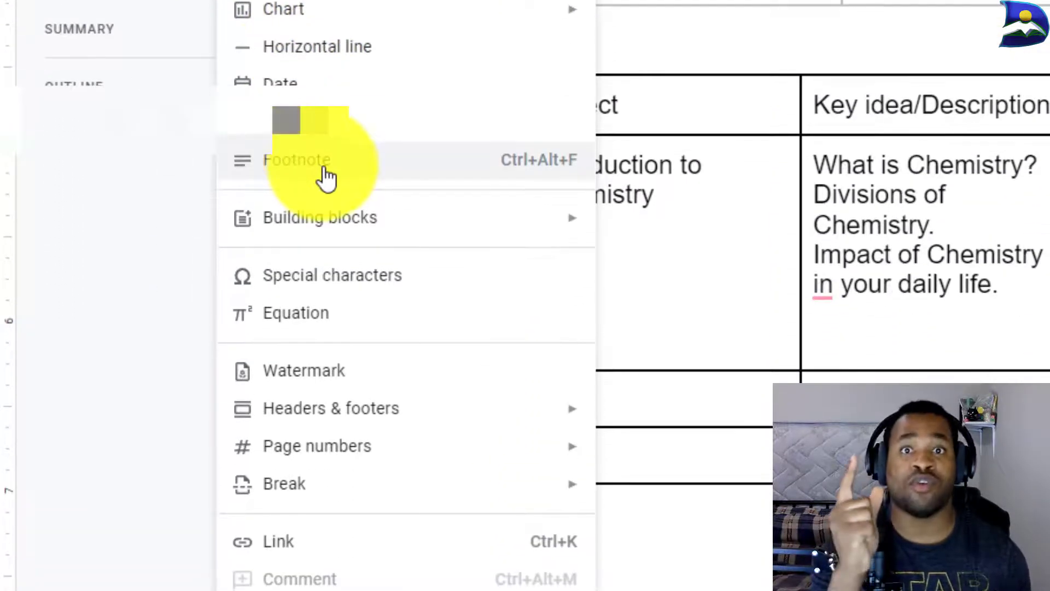
mouse_move(350, 227)
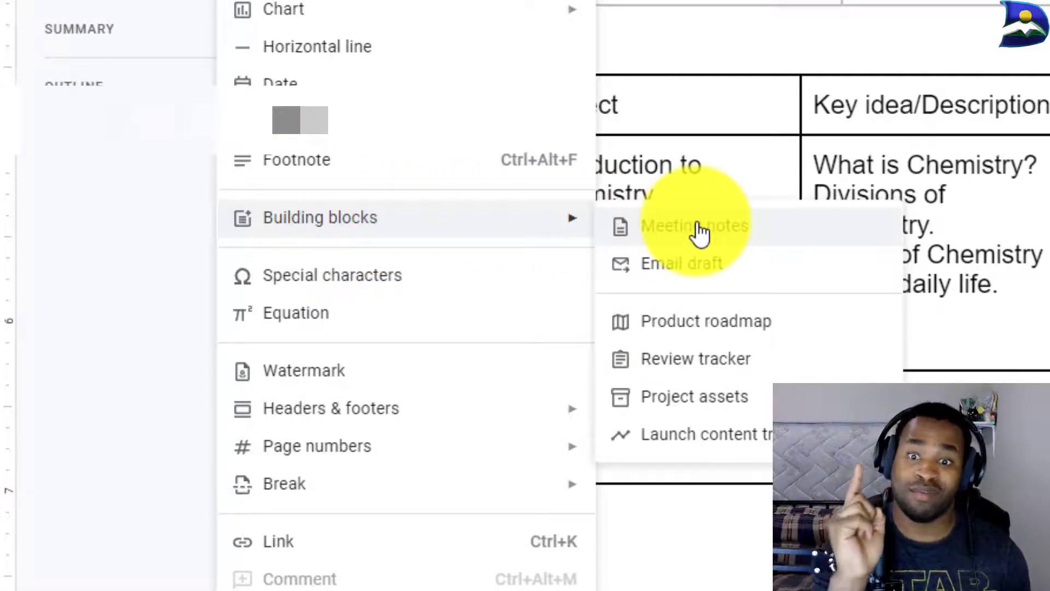
left_click(713, 405)
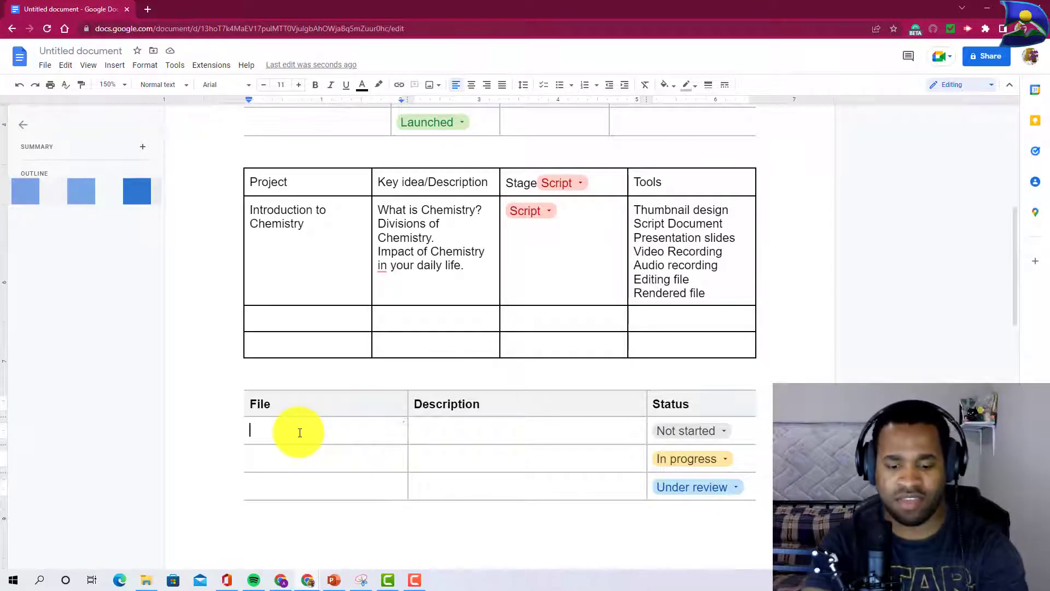
- Enter "Thumbnail Design" in the first File cell of the project assets table, correcting the reversed capitalization
type("tHUMBNAI")
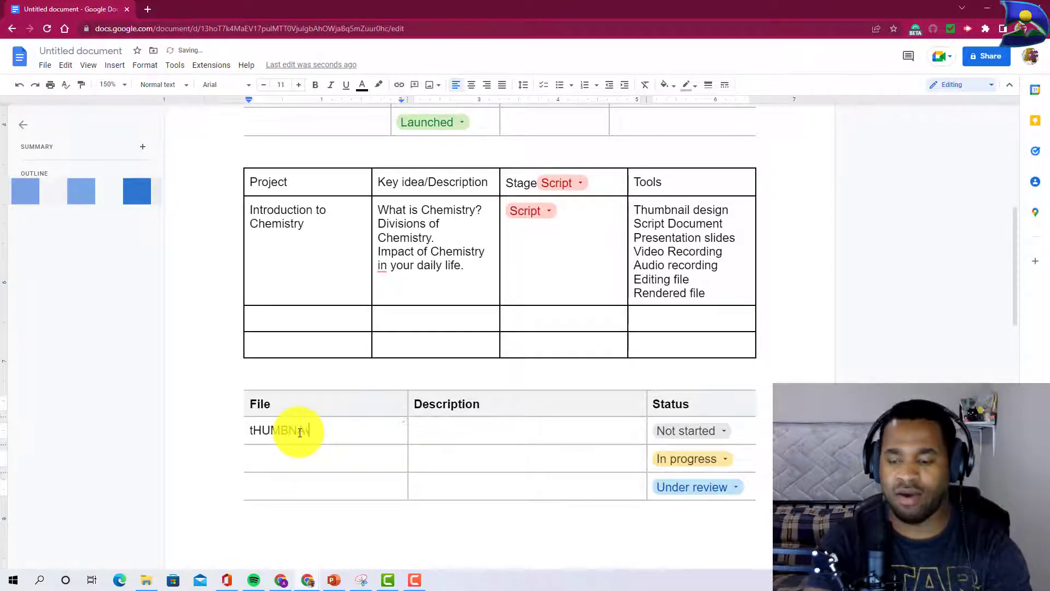
key("BackSpace")
key("BackSpace")
key("BackSpace")
key("BackSpace")
key("BackSpace")
key("BackSpace")
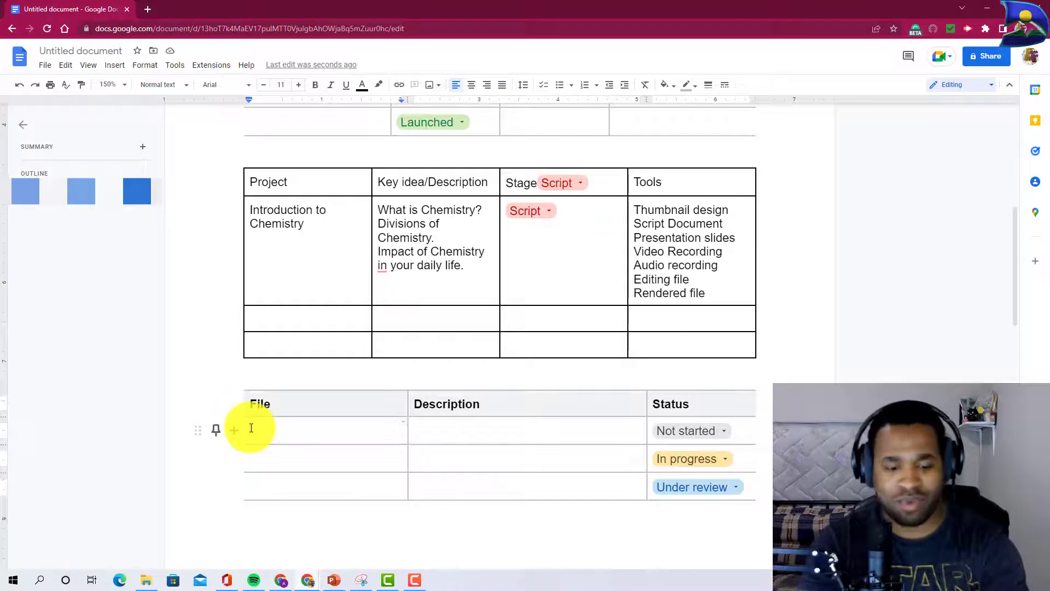
type("Thumbnail De")
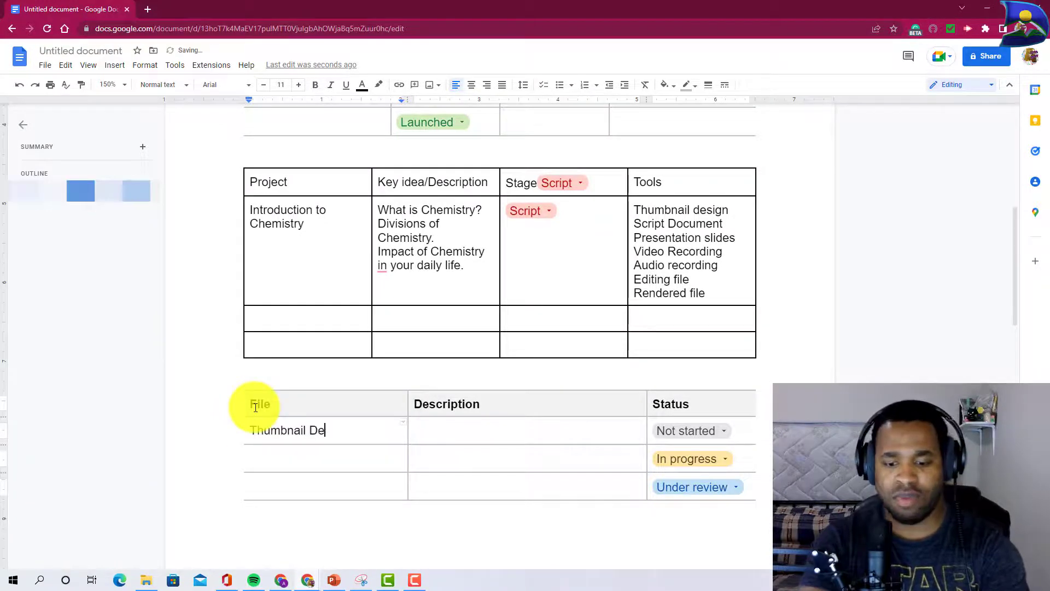
type("sign")
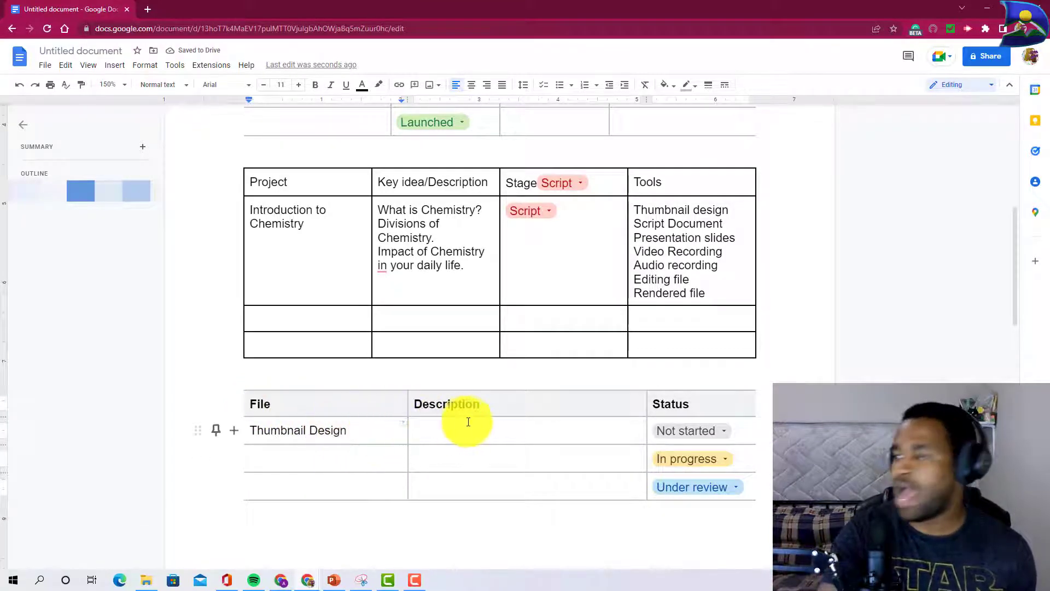
- Extend the project assets table's Description heading to "Description/Instruction/Tips/Idea"
left_click(431, 425)
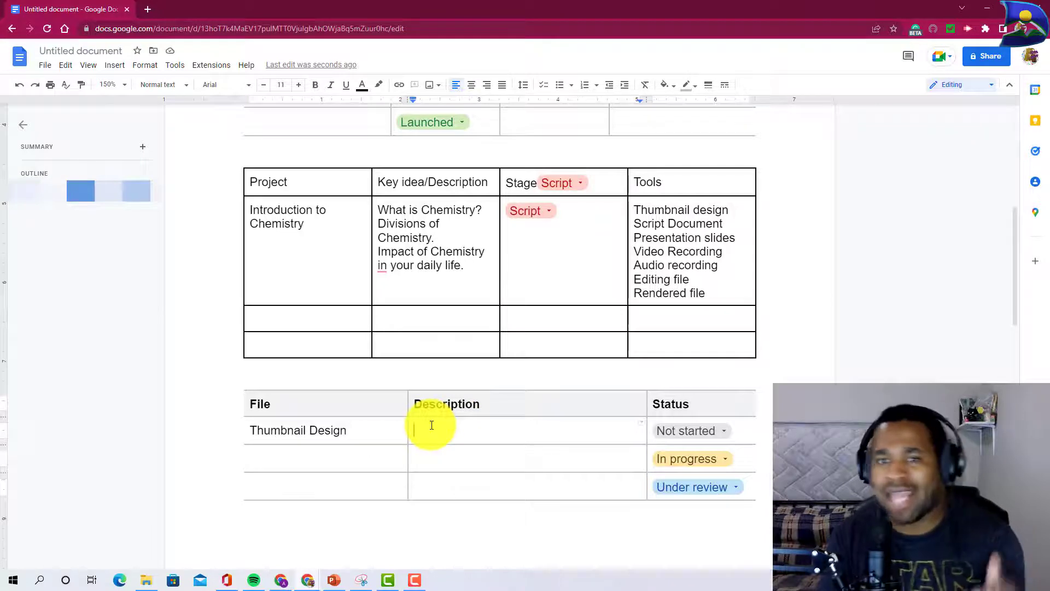
left_click(491, 402)
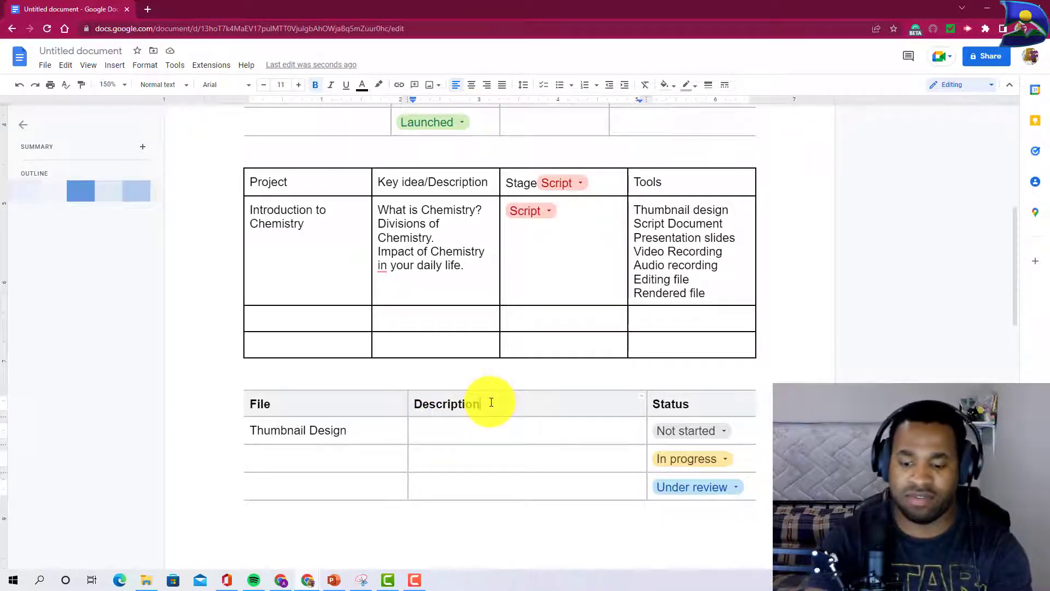
type("?Instr")
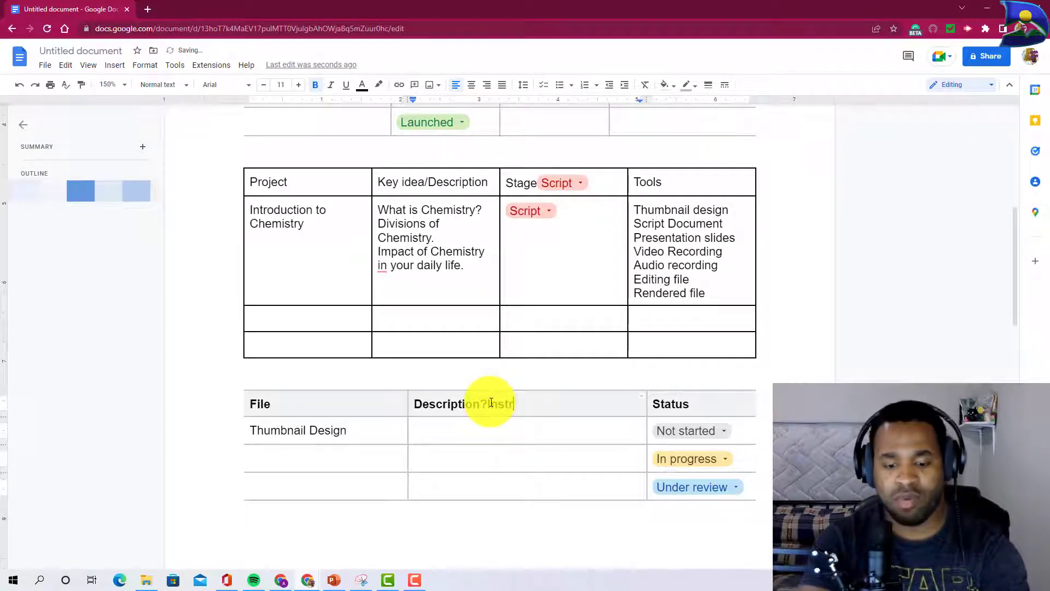
type("uction")
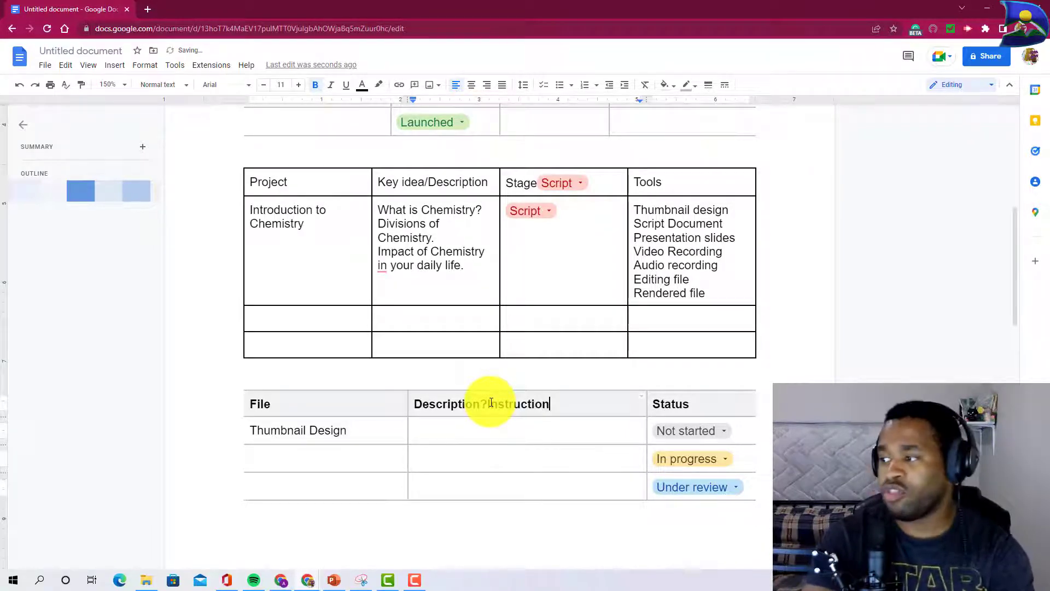
left_click(487, 404)
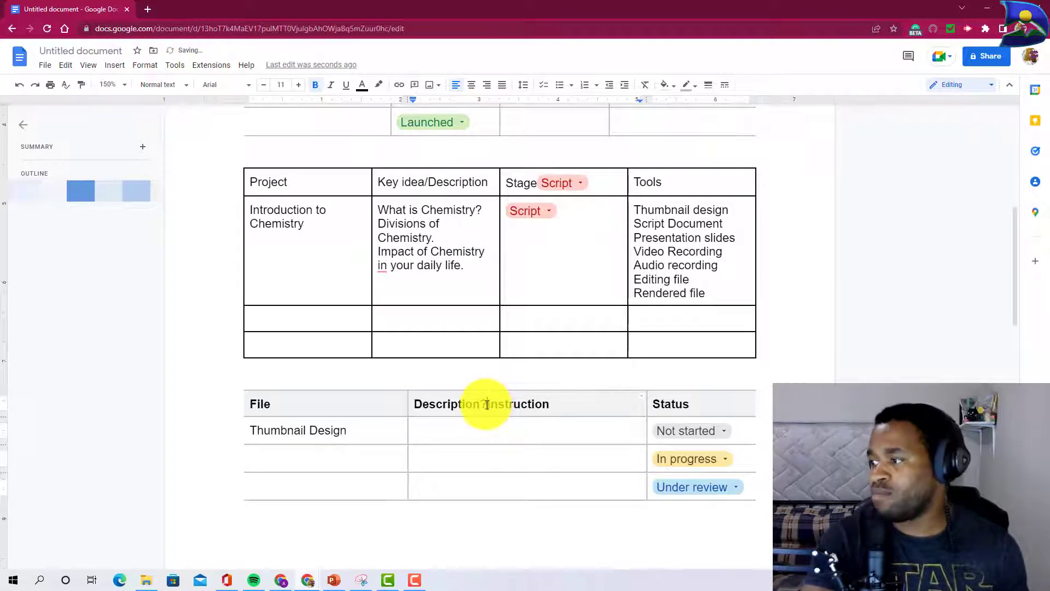
key("BackSpace")
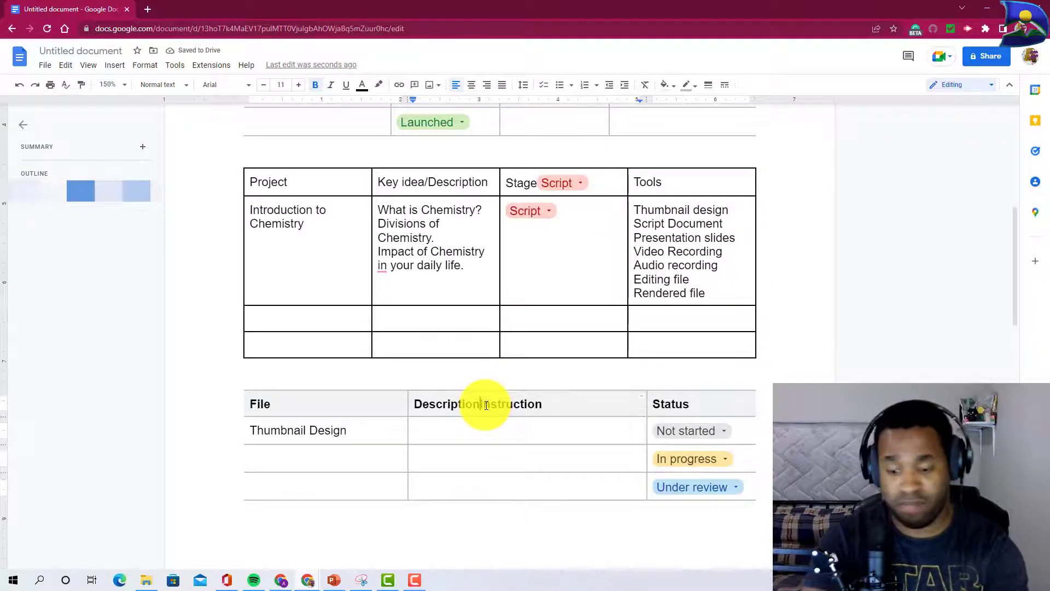
type("/")
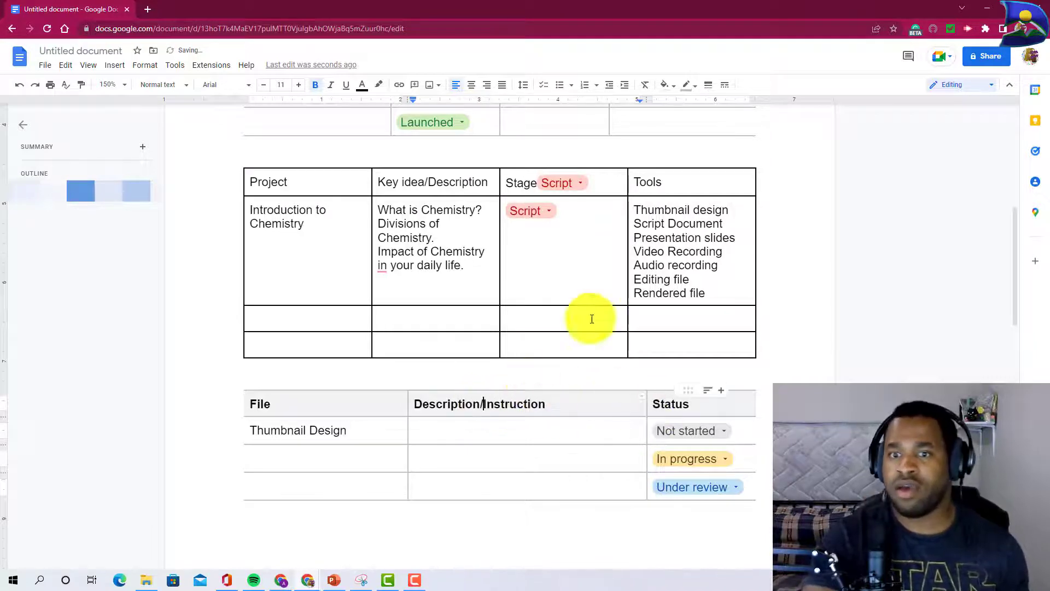
left_click(549, 404)
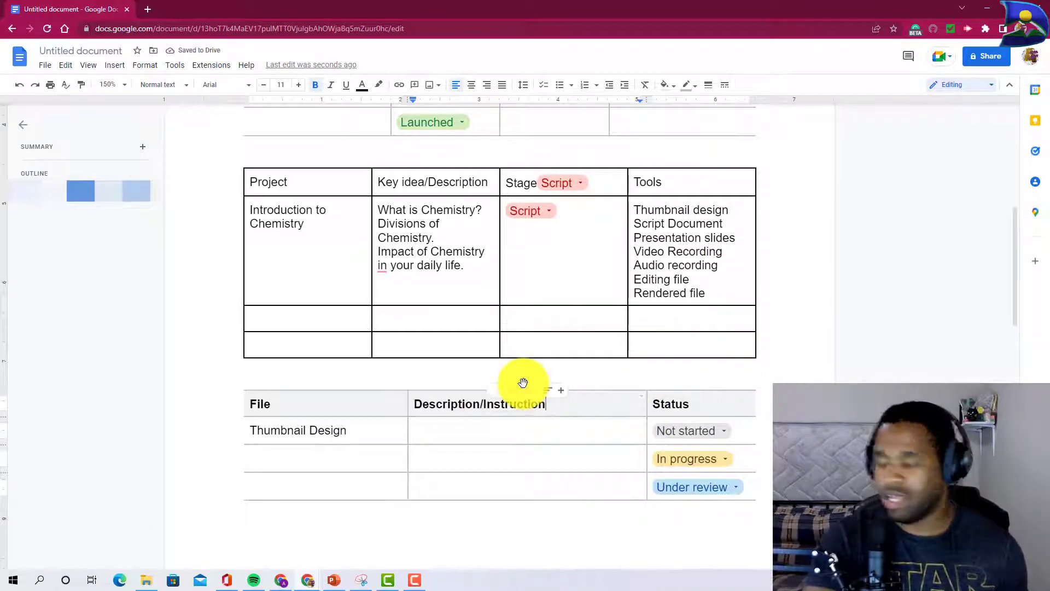
type("/")
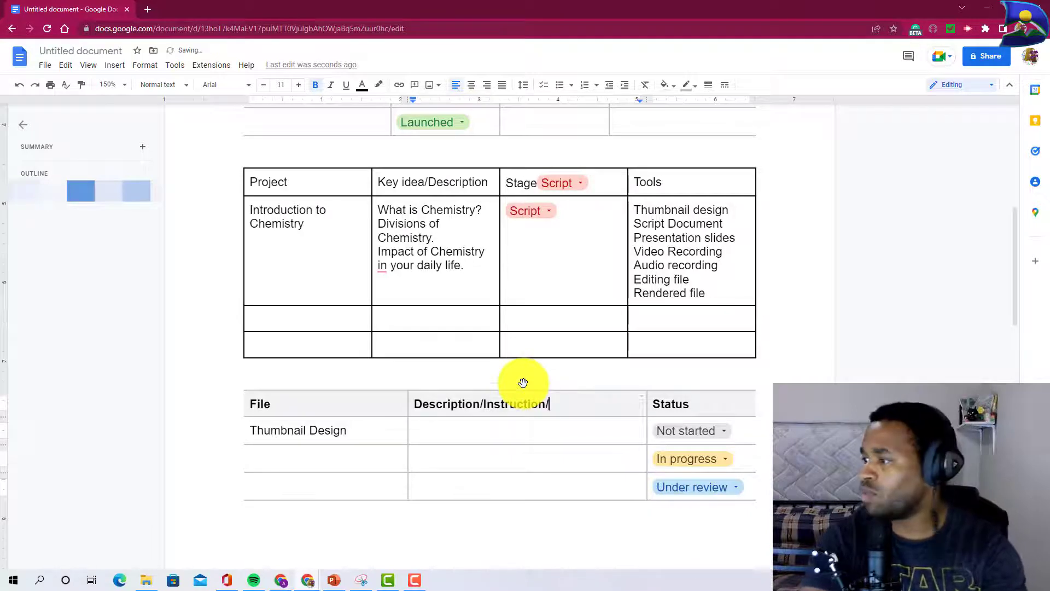
type("Tips")
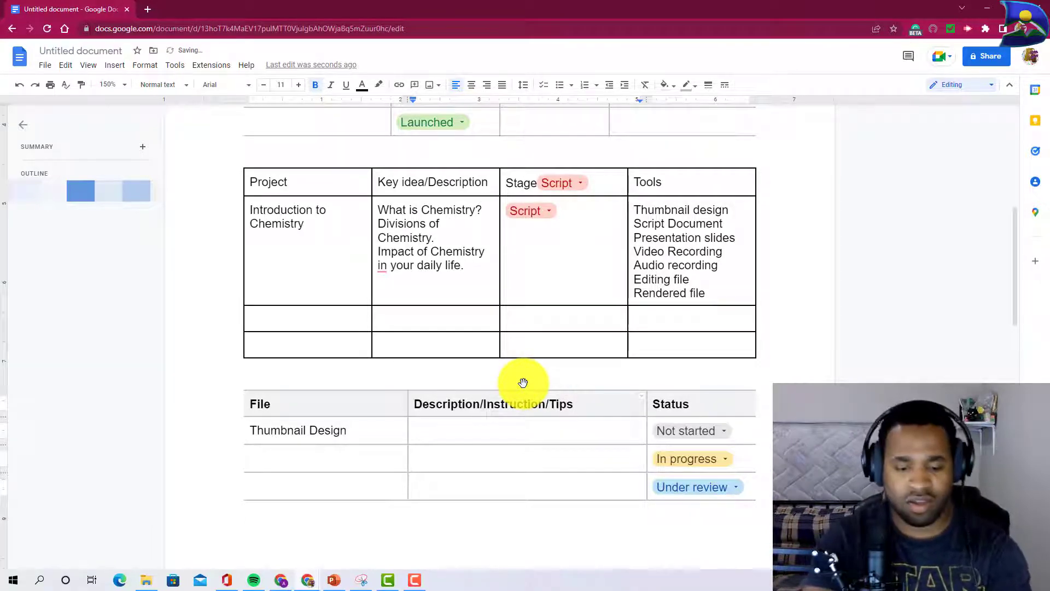
type("/")
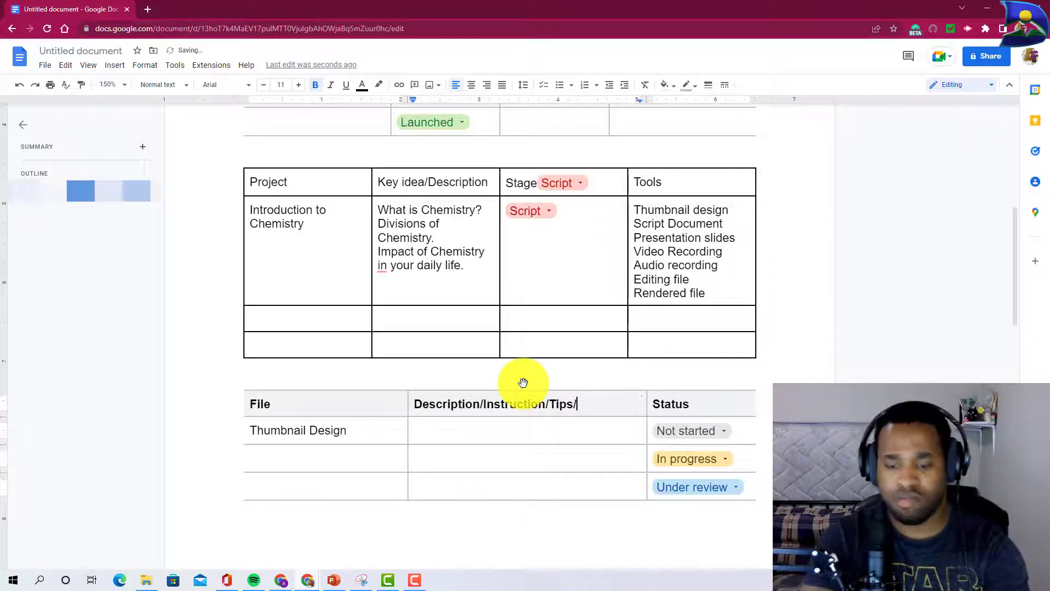
type("Idea")
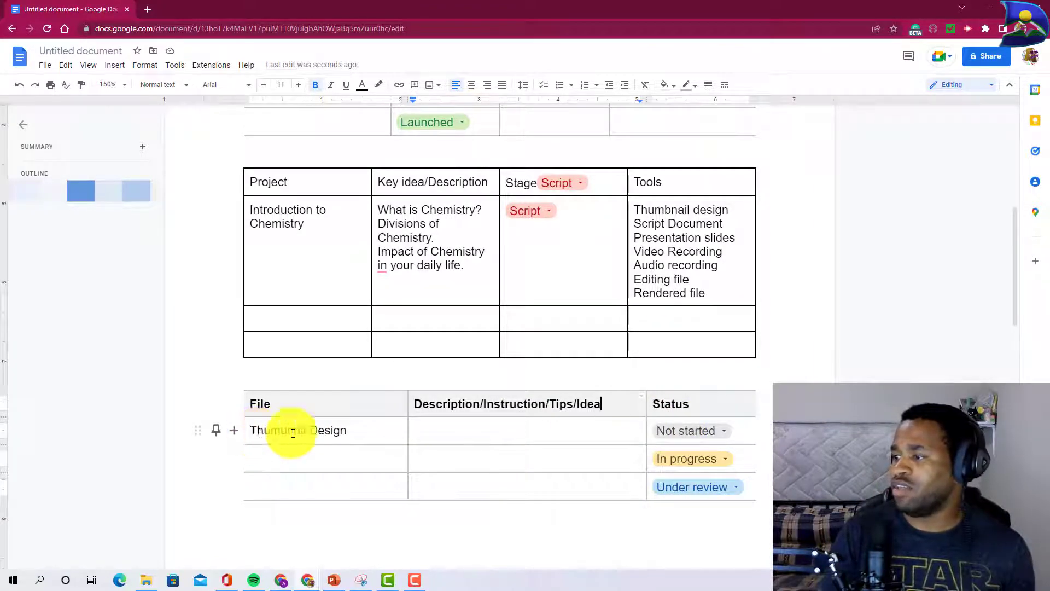
- Open the Thumbnail Design row's status options and add a new row after the Approved row at the table's end
left_click(723, 433)
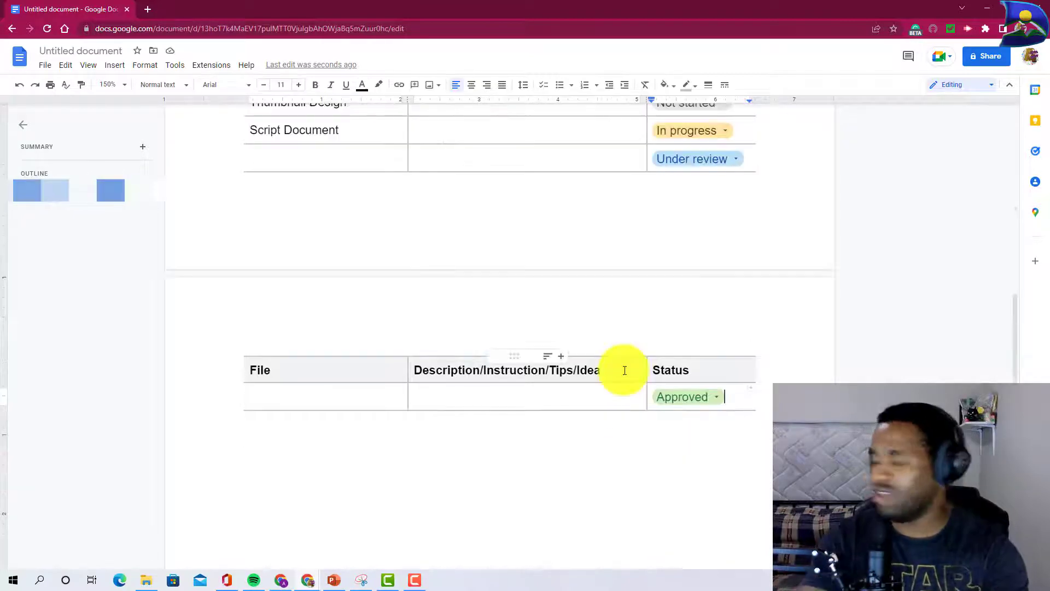
key("Tab")
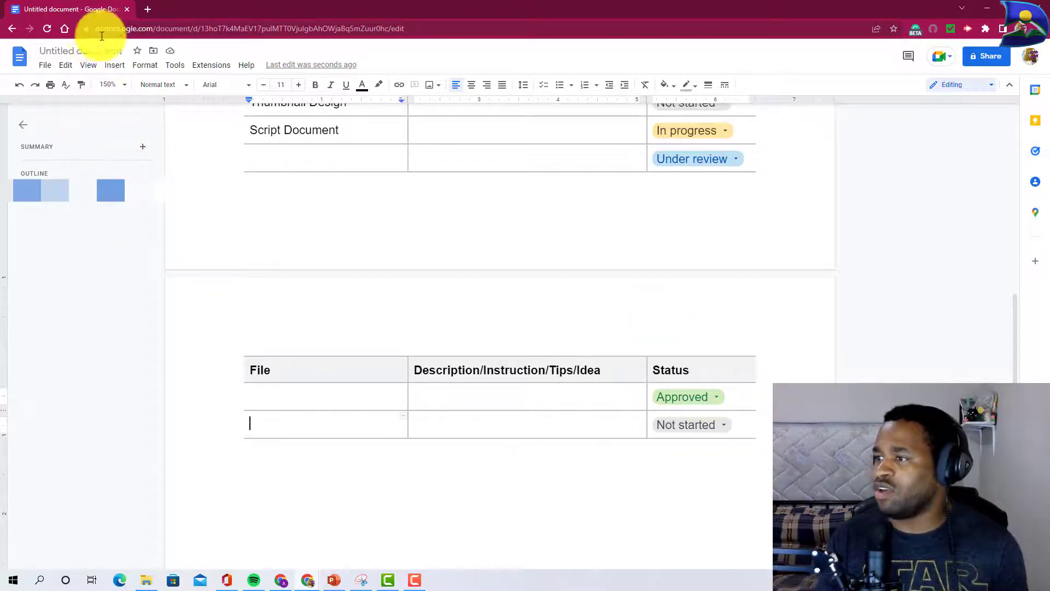
- View the document and preset dropdowns available for the last File cell of the project assets table
left_click(113, 66)
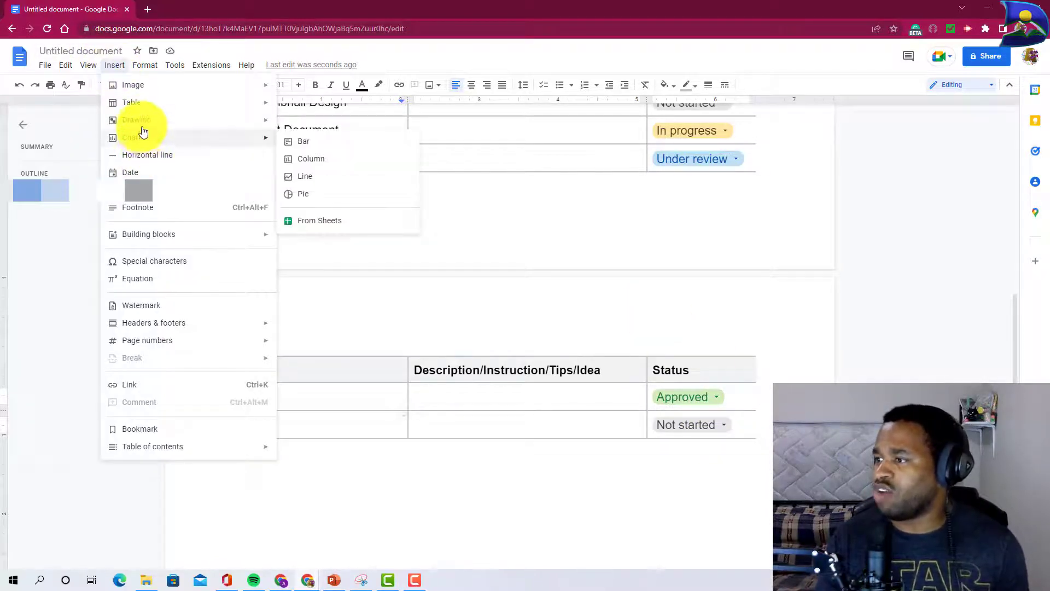
left_click(162, 193)
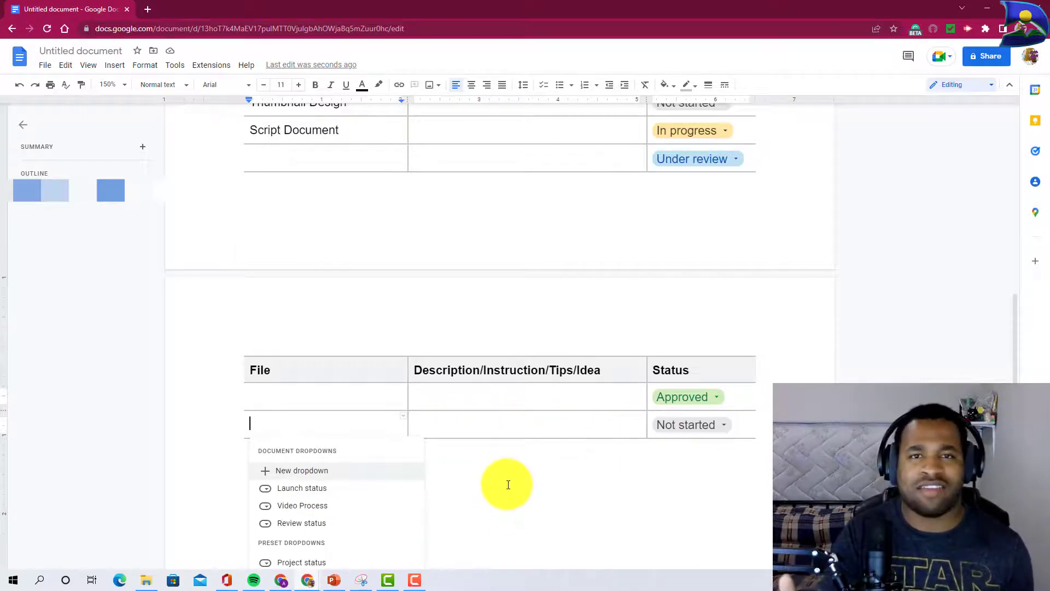
left_click(536, 476)
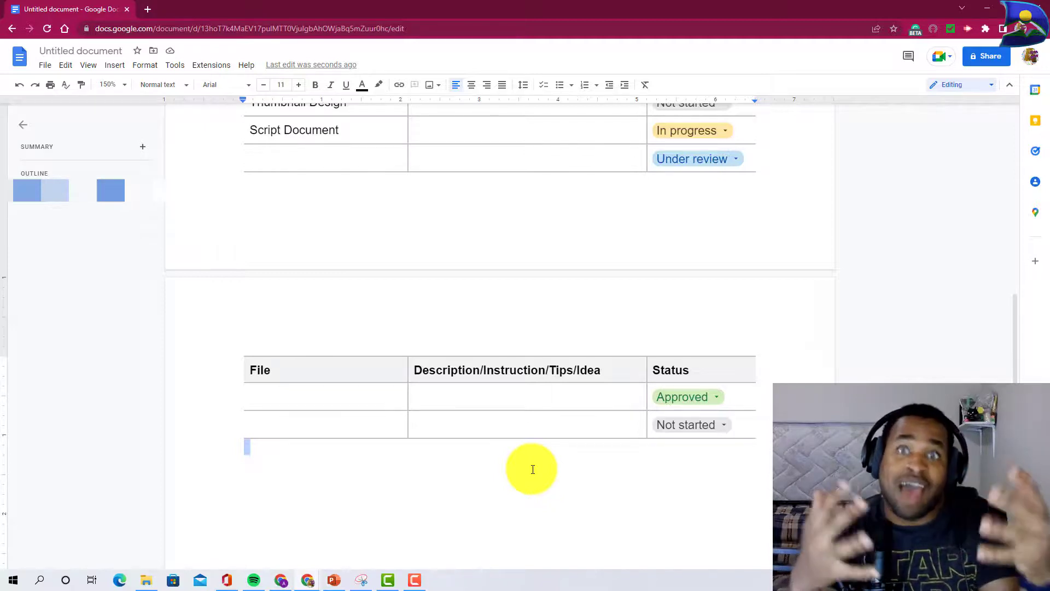
- Insert a Launch content tracker building block on the empty line below the project assets table
scroll(533, 469, "down", 3)
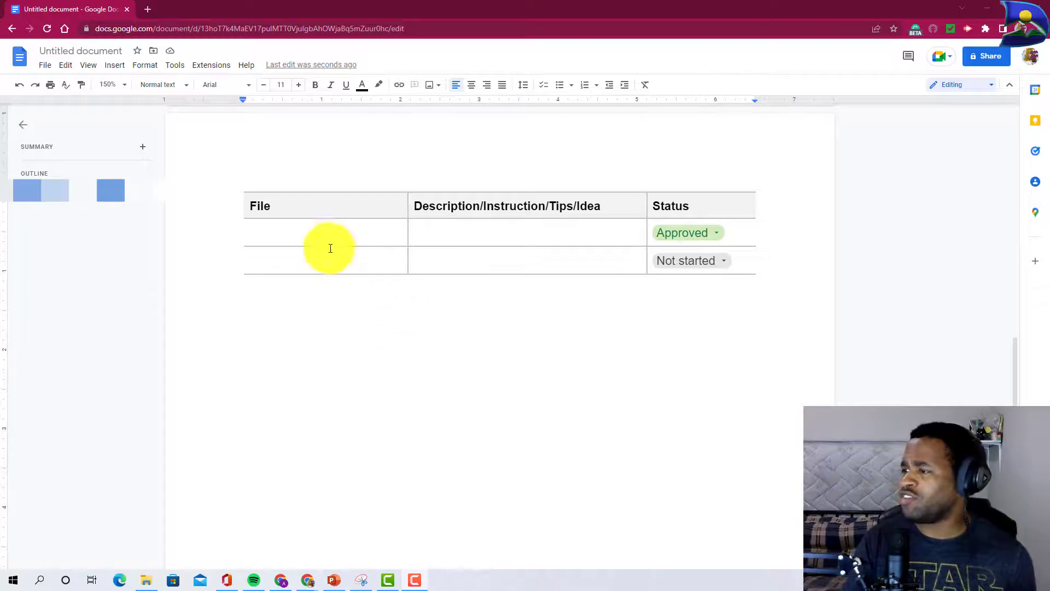
scroll(328, 244, "up", 6)
mouse_move(265, 266)
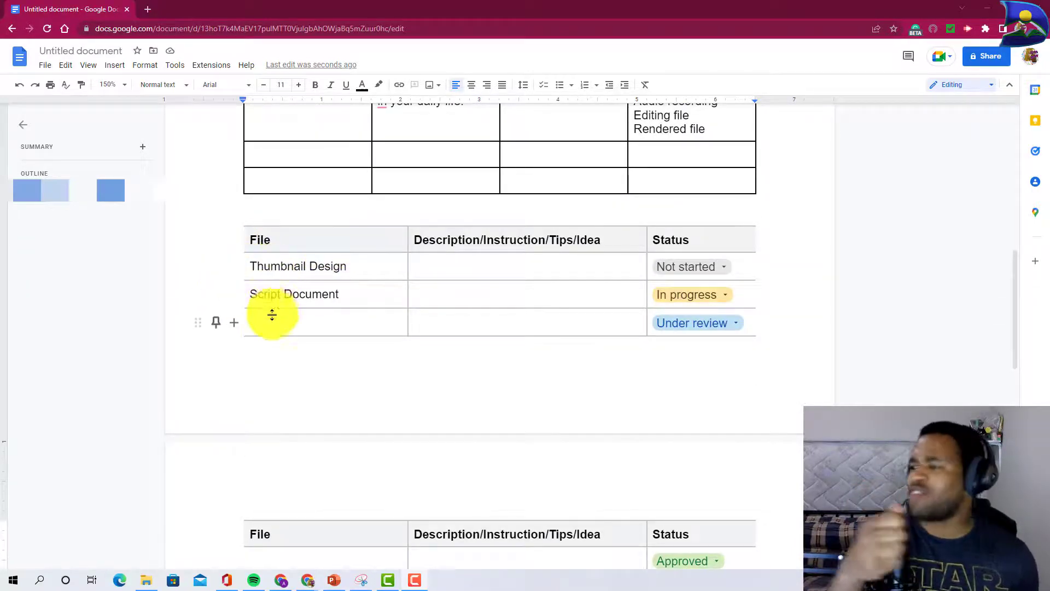
scroll(295, 299, "up", 1)
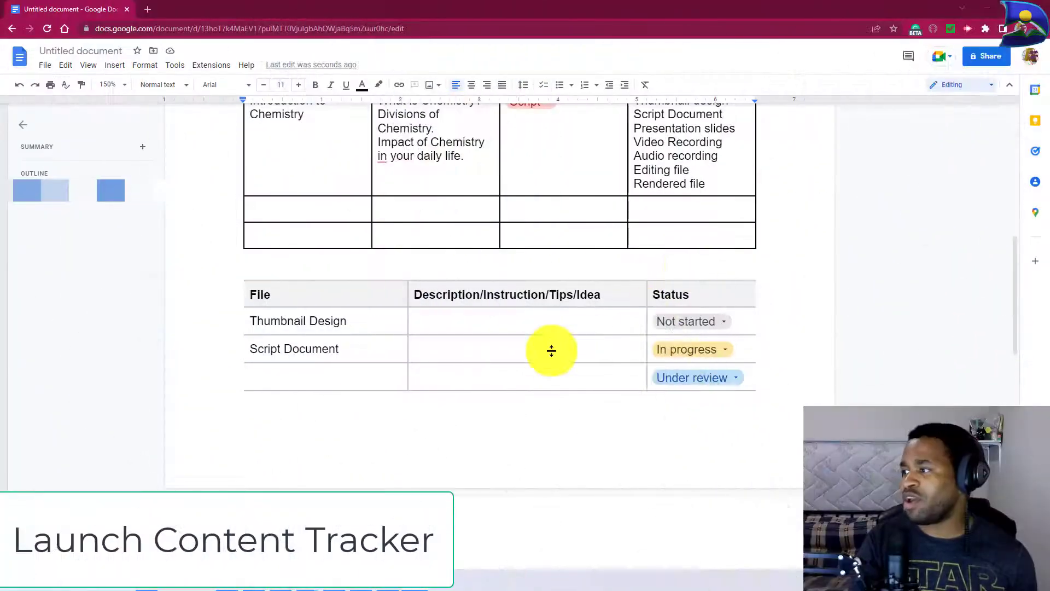
scroll(548, 350, "down", 4)
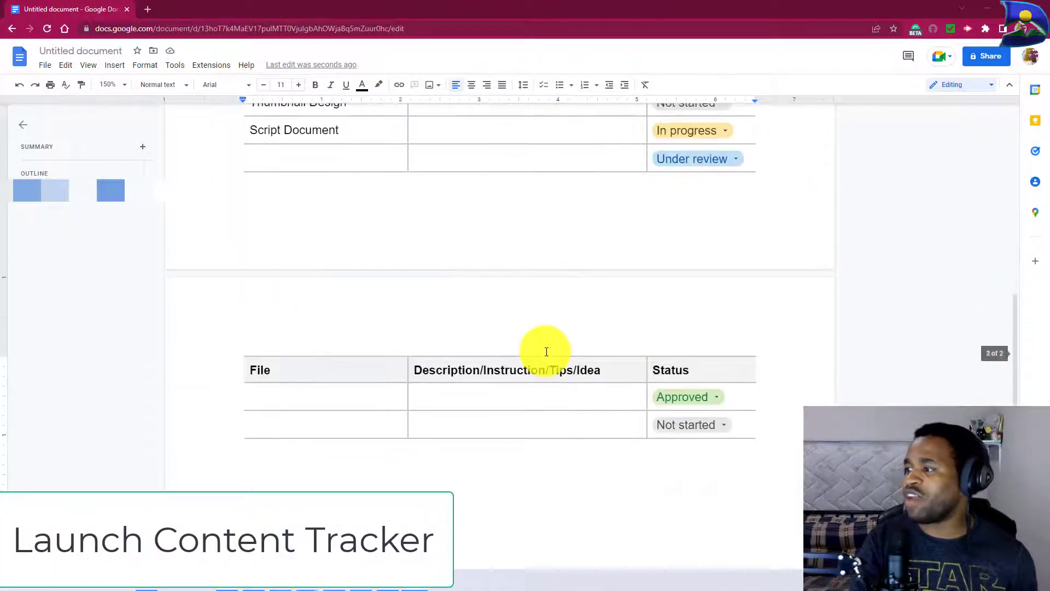
scroll(546, 352, "down", 3)
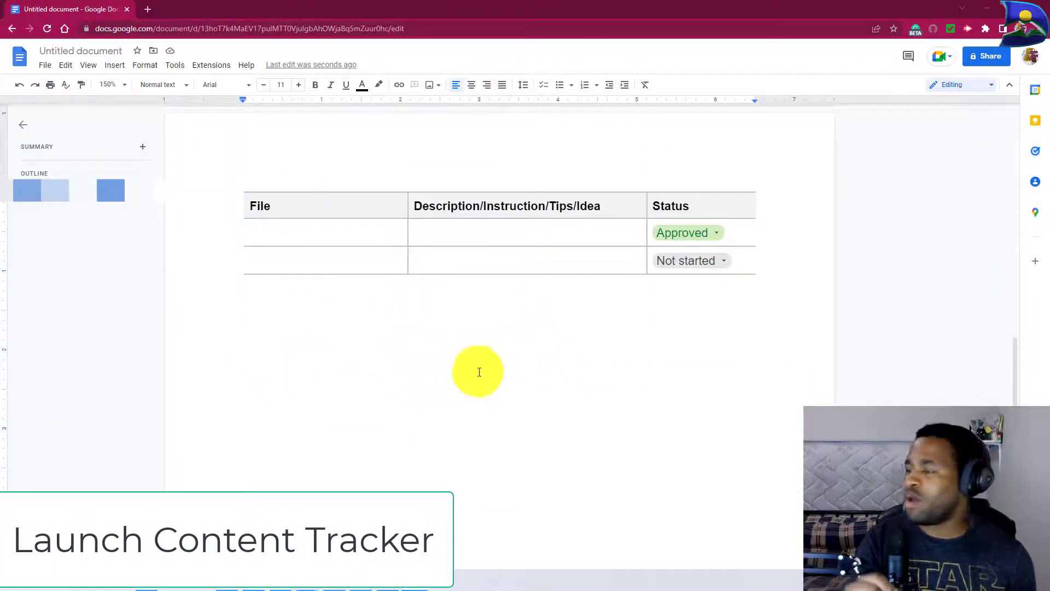
left_click(256, 295)
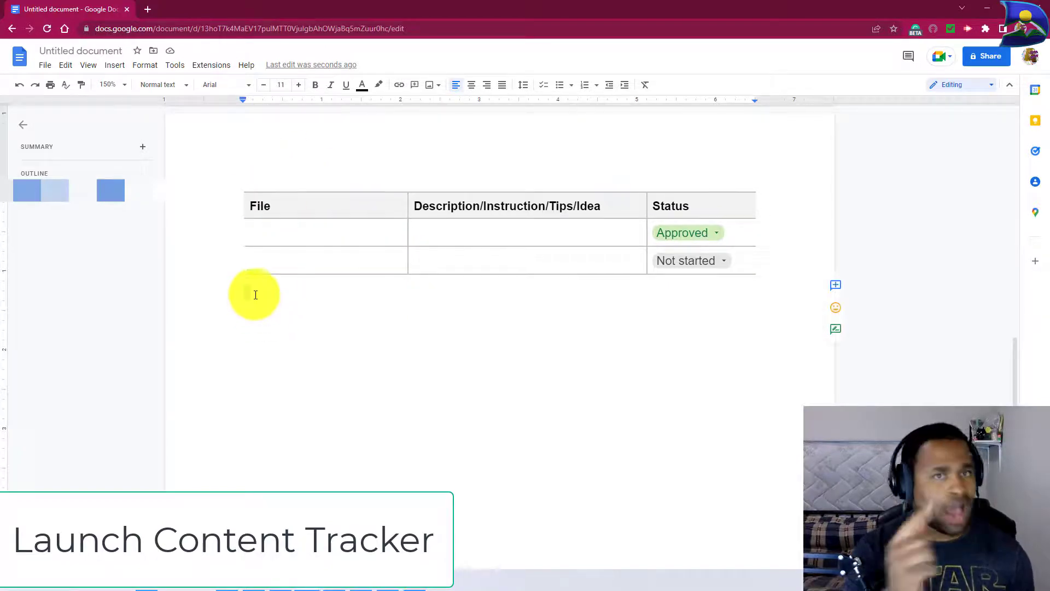
left_click(112, 67)
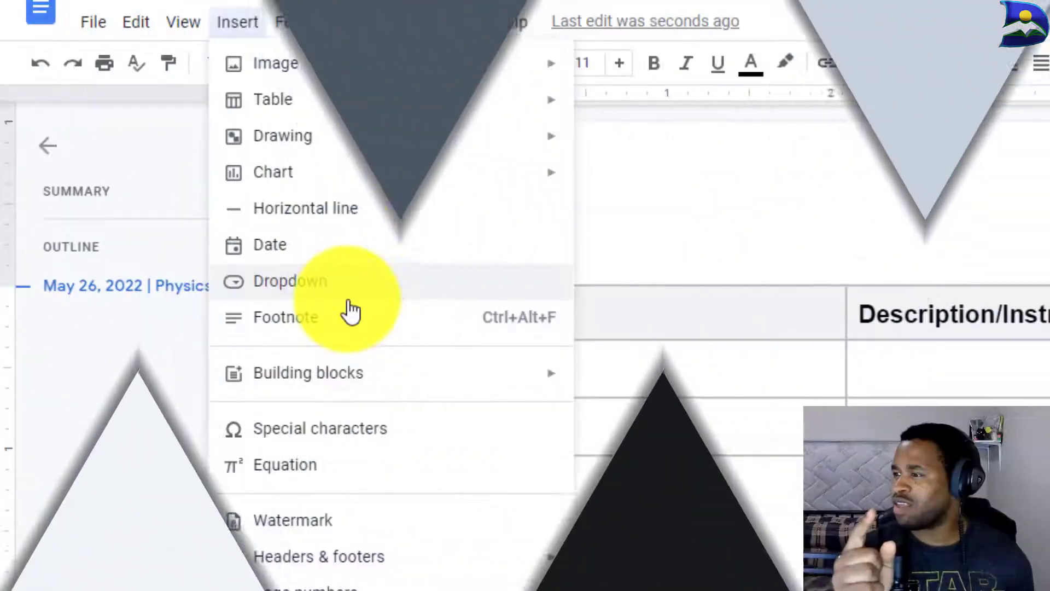
mouse_move(572, 391)
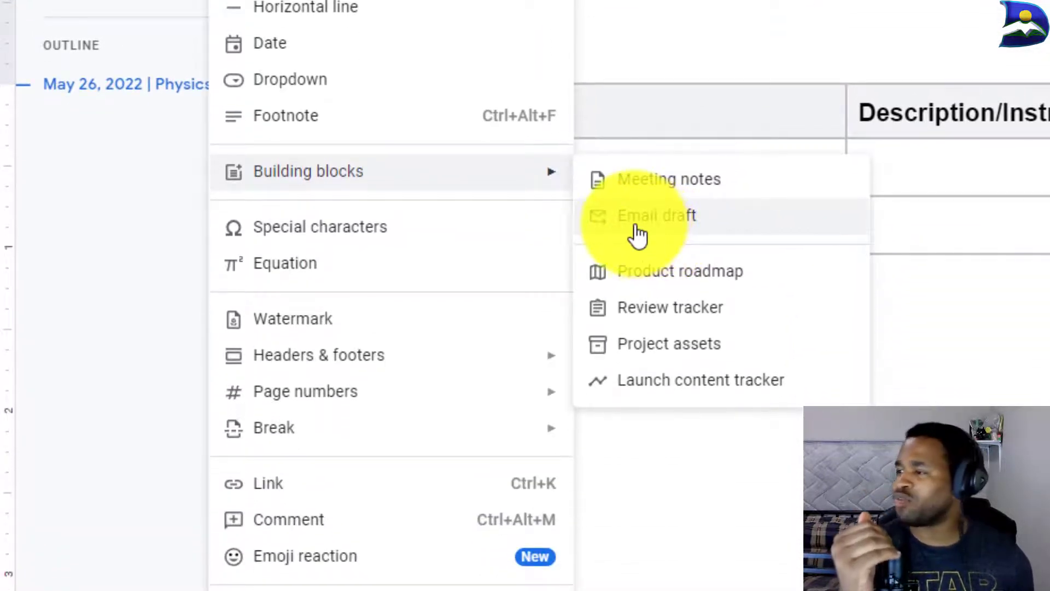
left_click(675, 392)
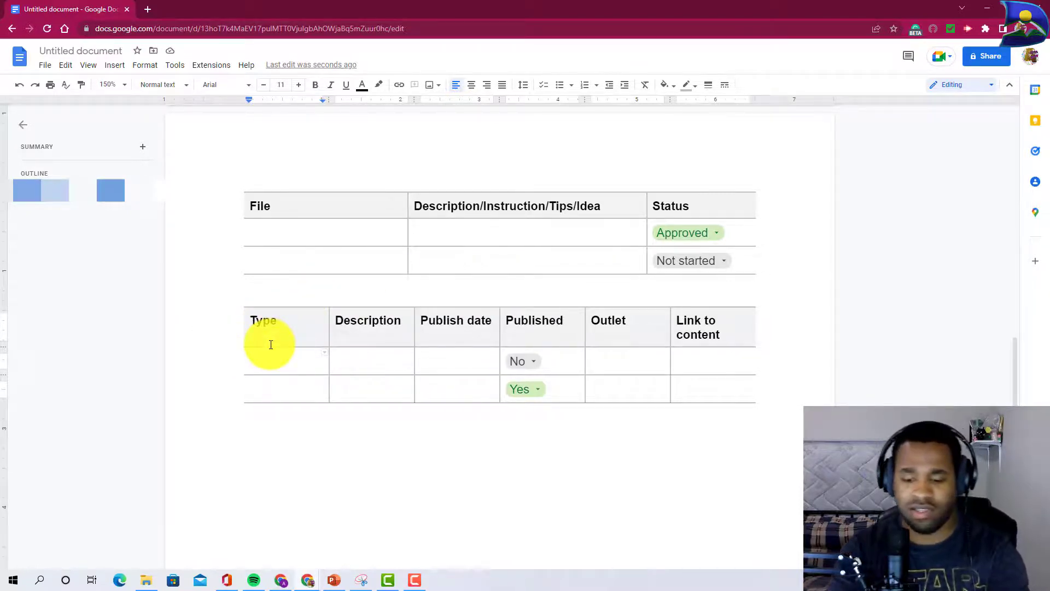
- Fill the content tracker's first row with "Introduction to Chemistry" as the Type and "Nov. 3 2021" as the Publish date
type("Introd")
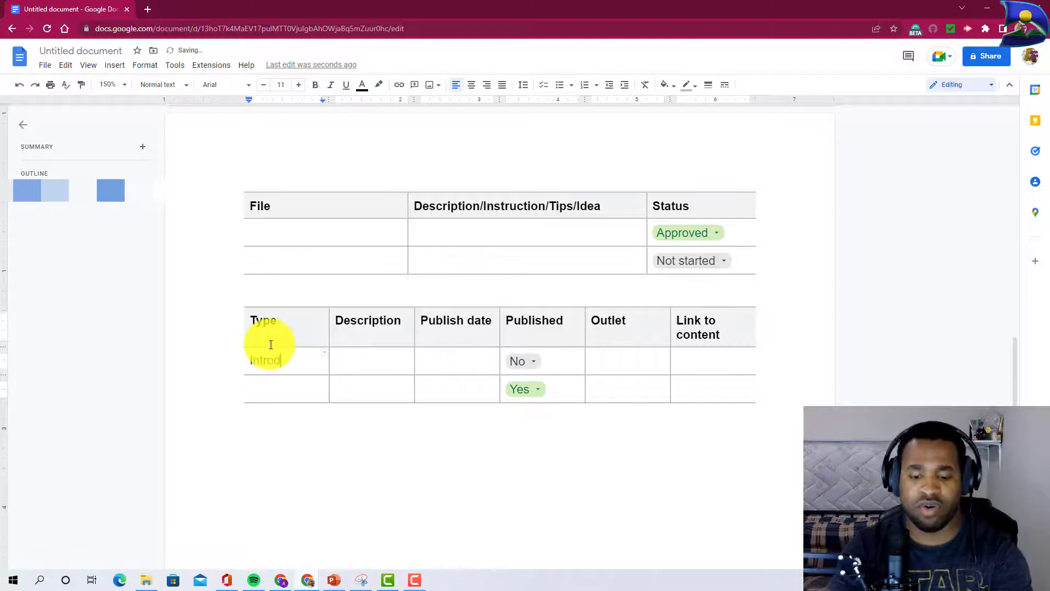
type("uction to Chemistry")
left_click(338, 356)
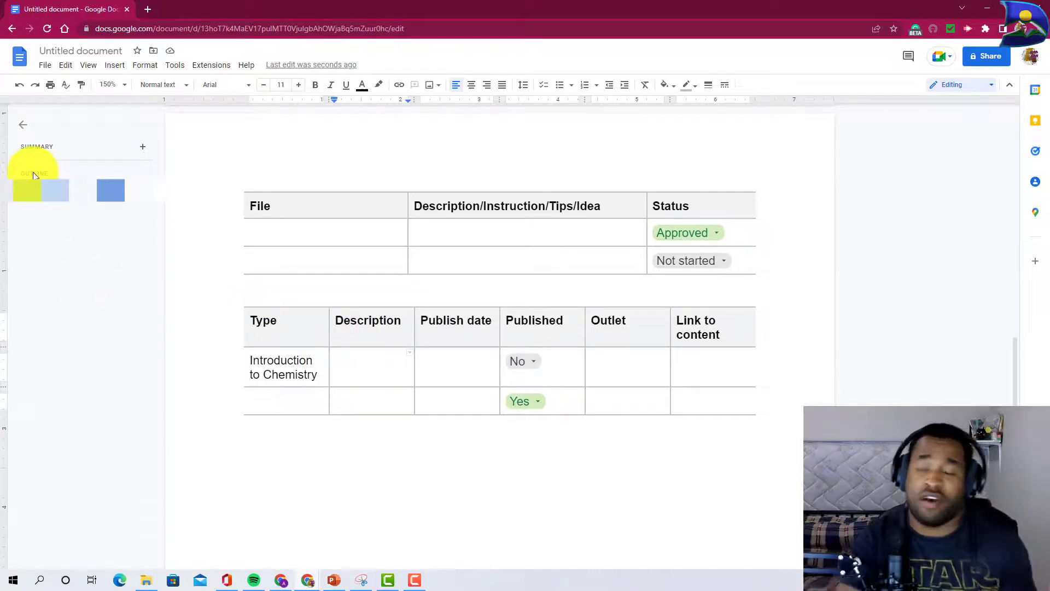
double_click(425, 359)
left_click(430, 357)
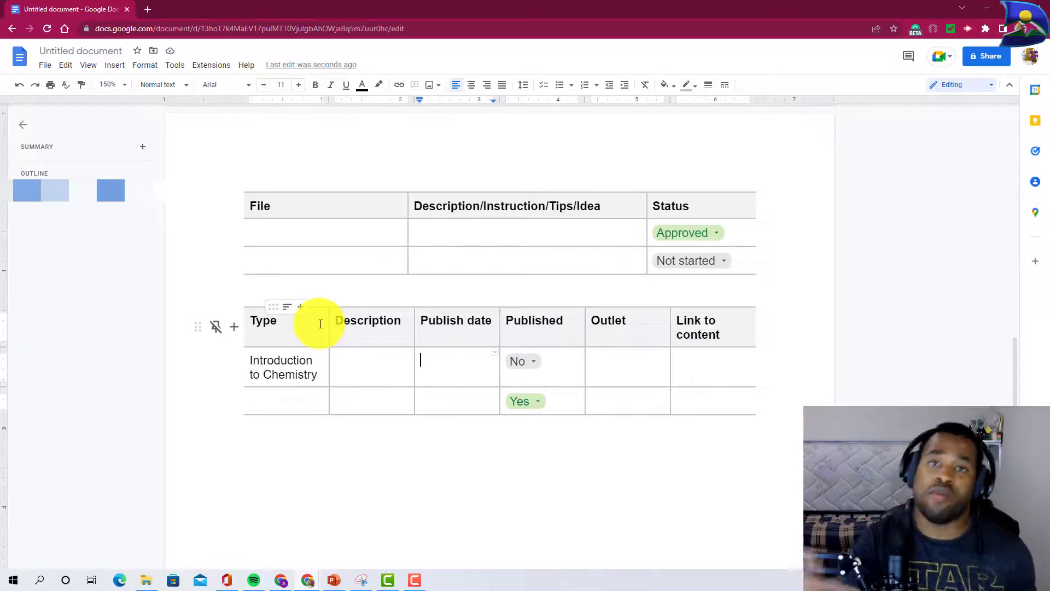
type("Nov. 3 2021")
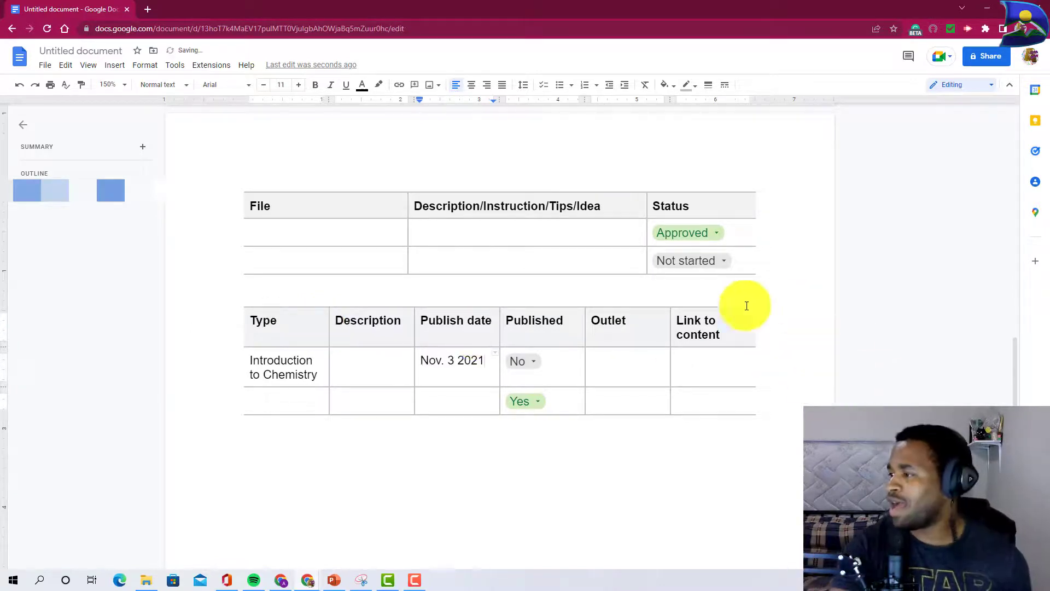
- Switch the Introduction to Chemistry row's Published status to Yes and back to No
left_click(534, 361)
left_click(544, 402)
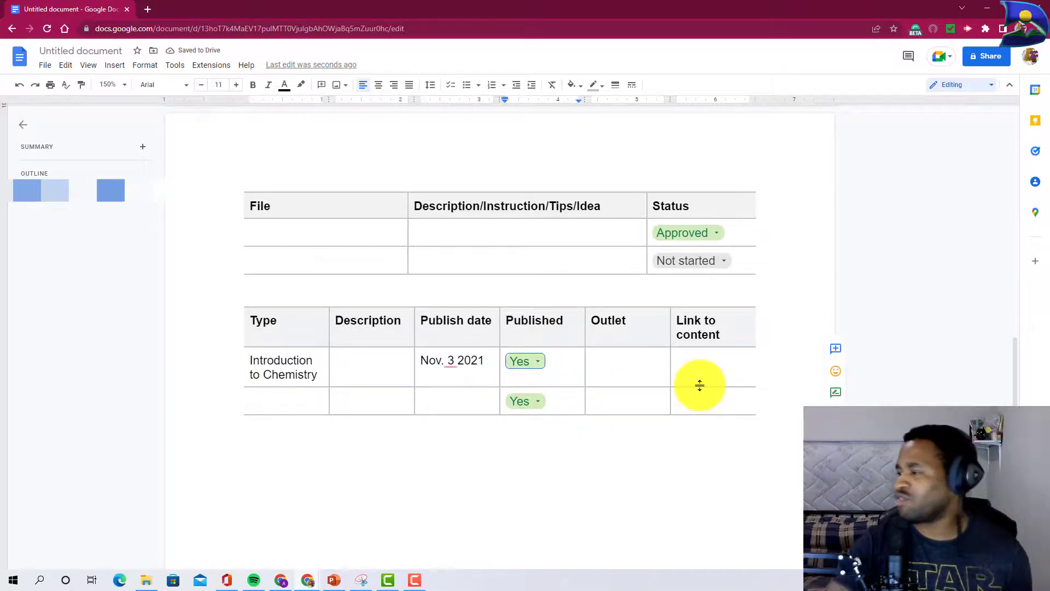
left_click(534, 363)
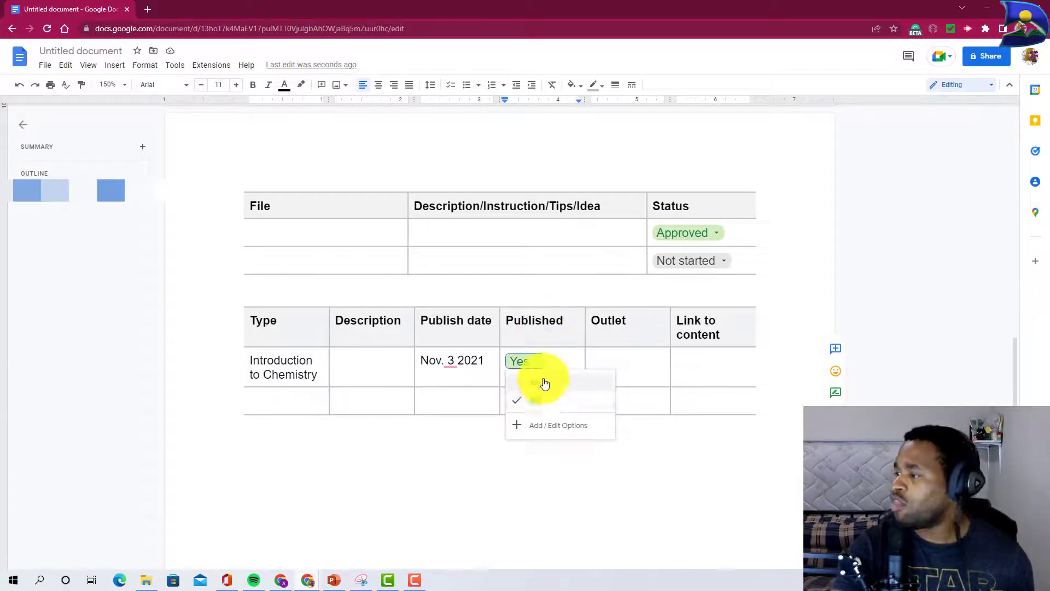
left_click(544, 383)
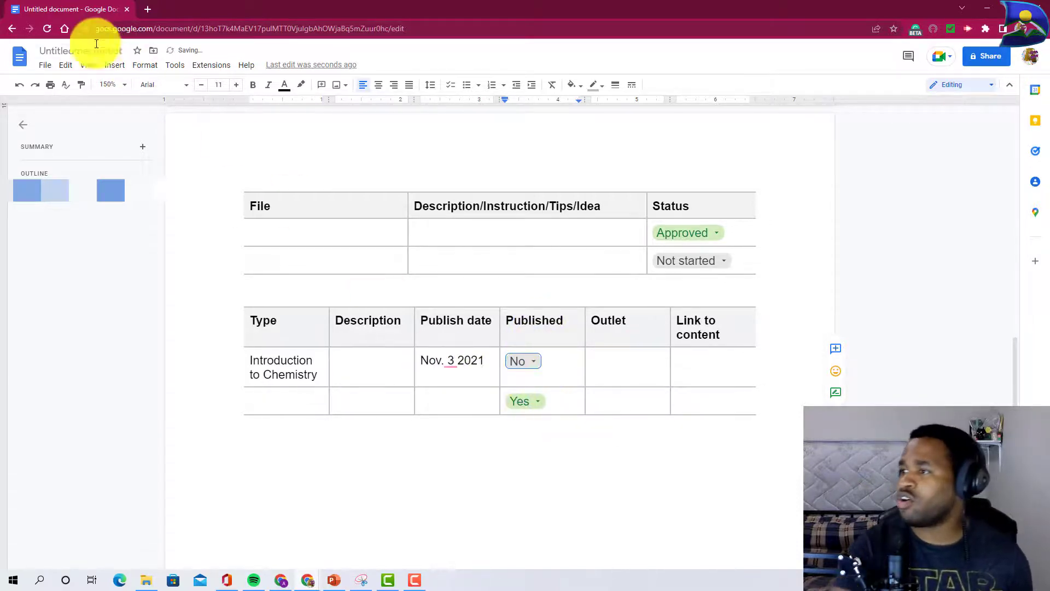
- View the dropdowns that can be inserted in the Introduction to Chemistry row's Published cell, without adding one
left_click(114, 65)
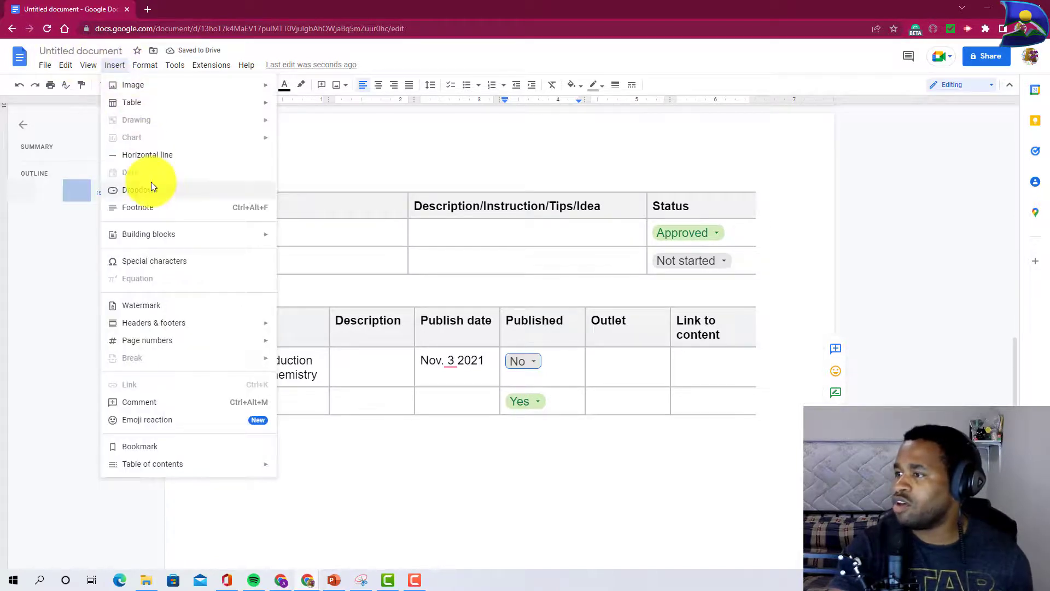
left_click(221, 191)
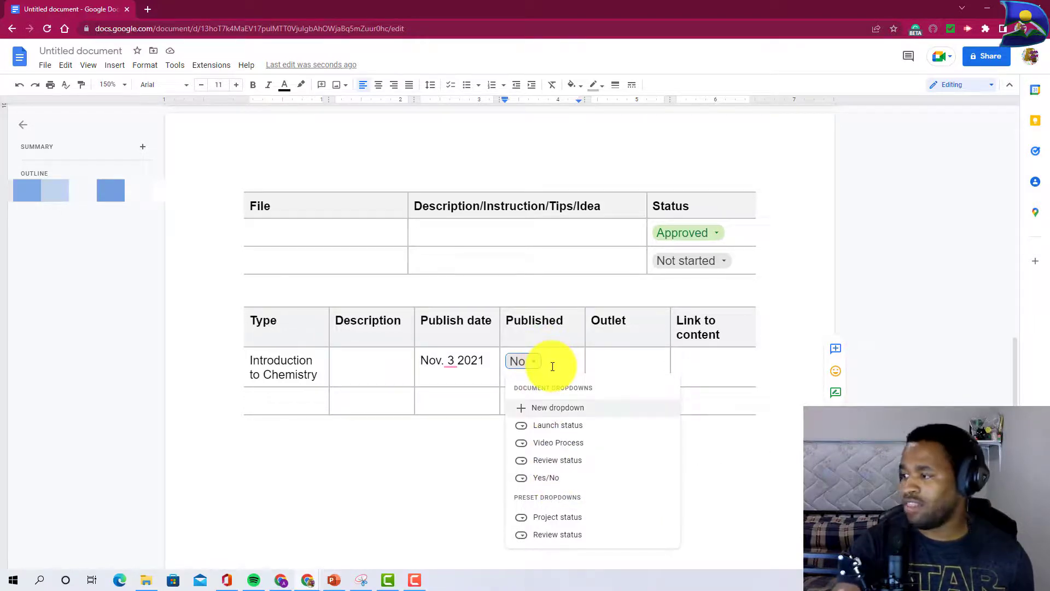
left_click(606, 359)
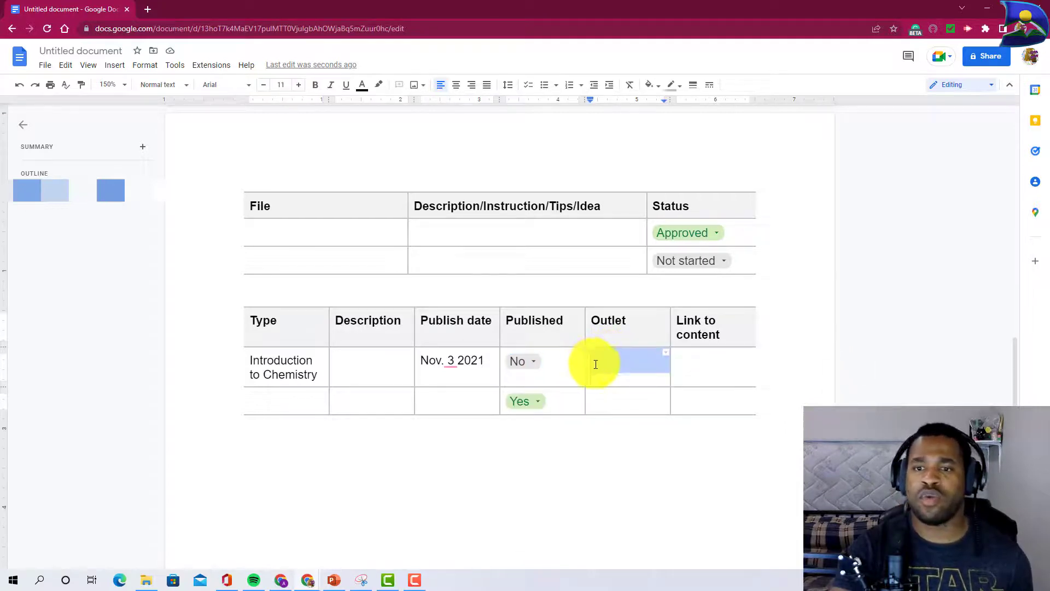
- List "YouTube", "Google classroom" and "Hapara workspace" on separate lines in the Introduction to Chemistry row's Outlet cell
left_click(596, 365)
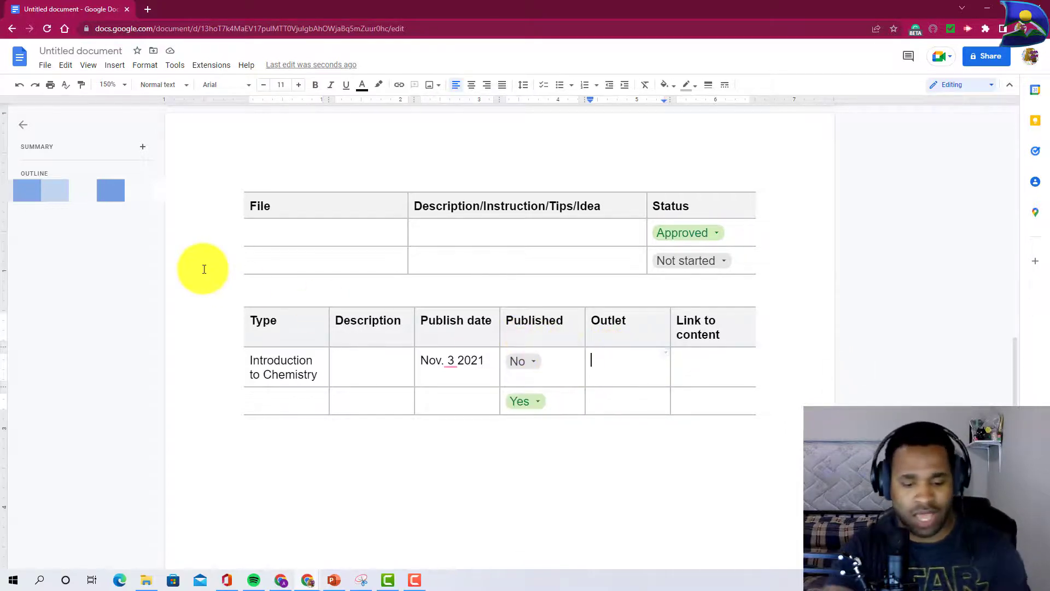
type("You")
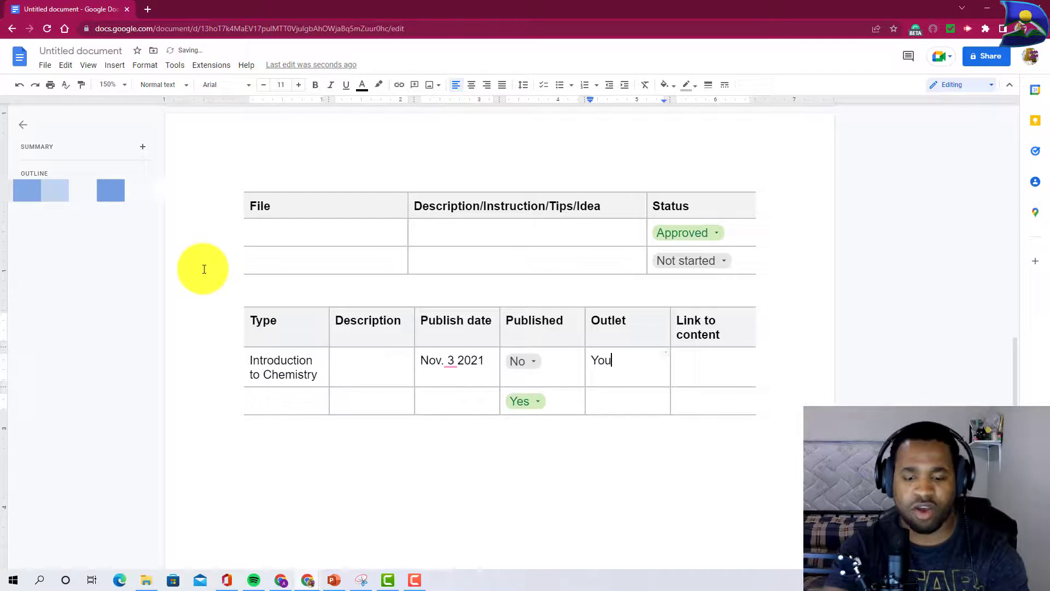
type("Tube")
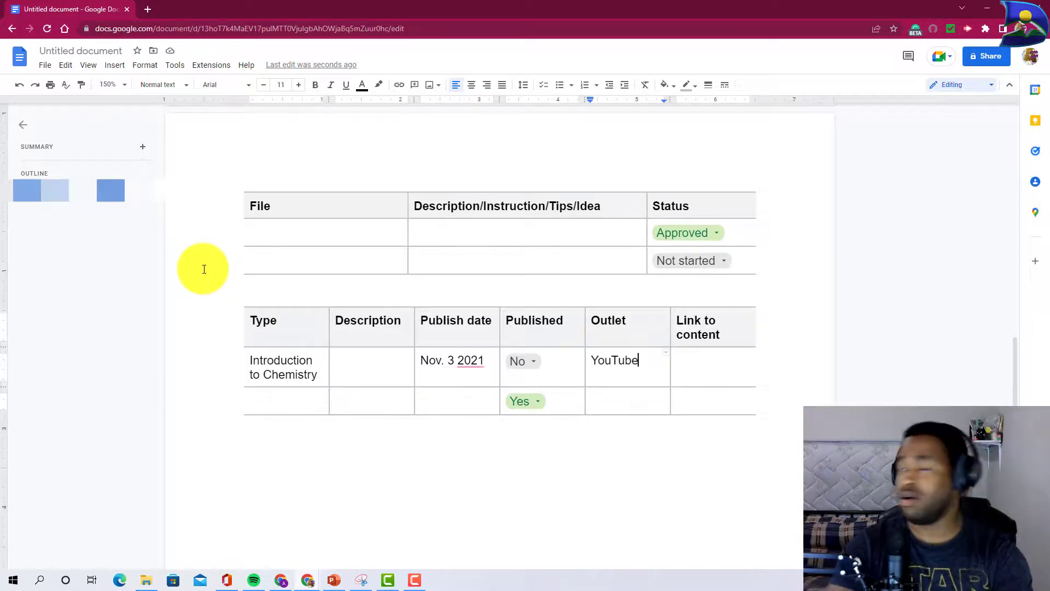
type("Google classroom")
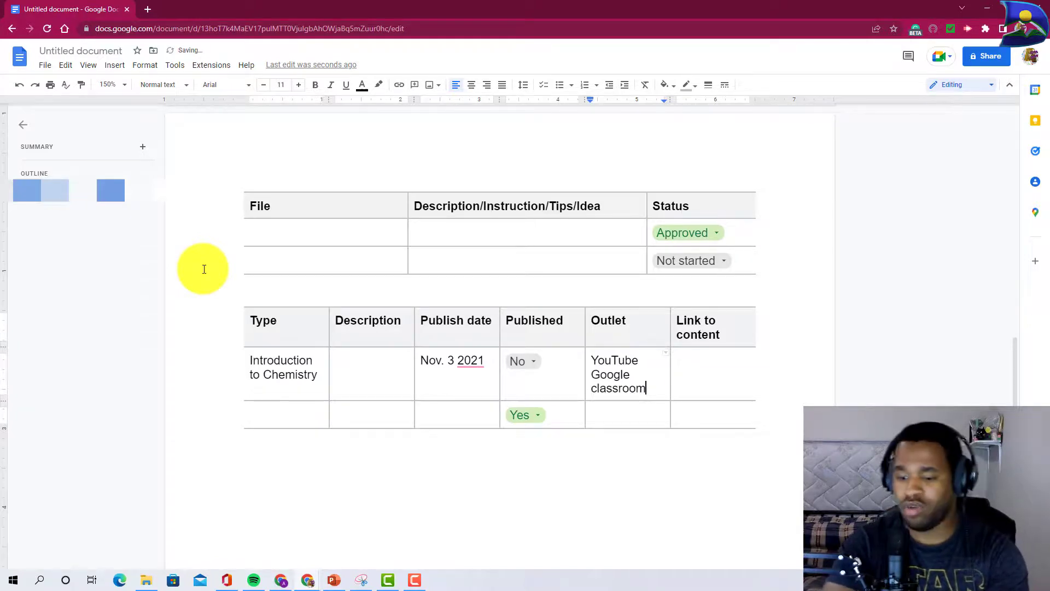
key("Return")
type("Hapara workspace")
left_click(704, 358)
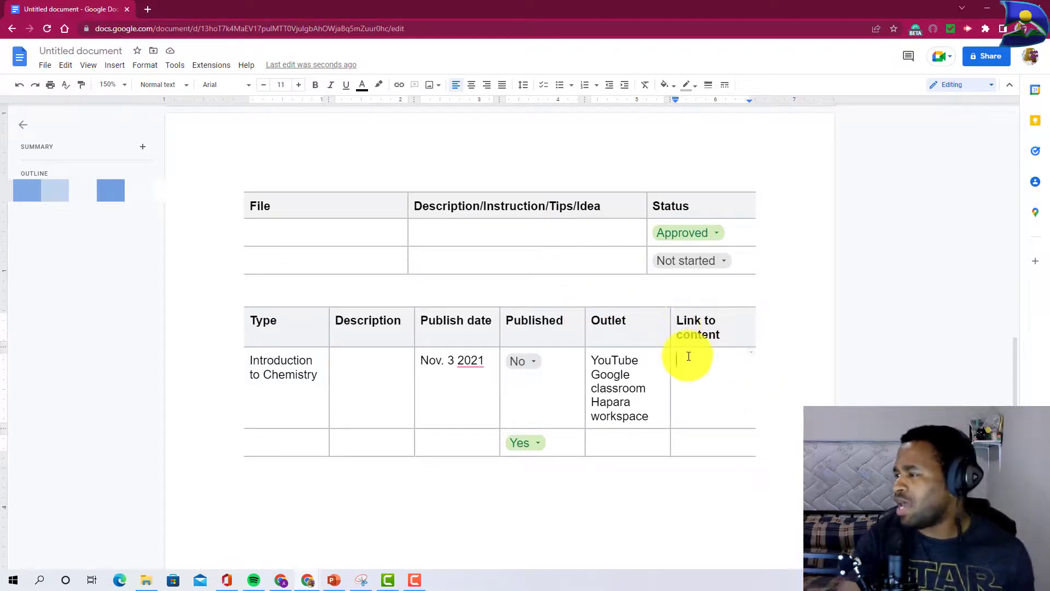
type("www.youtube.com/")
key("Return")
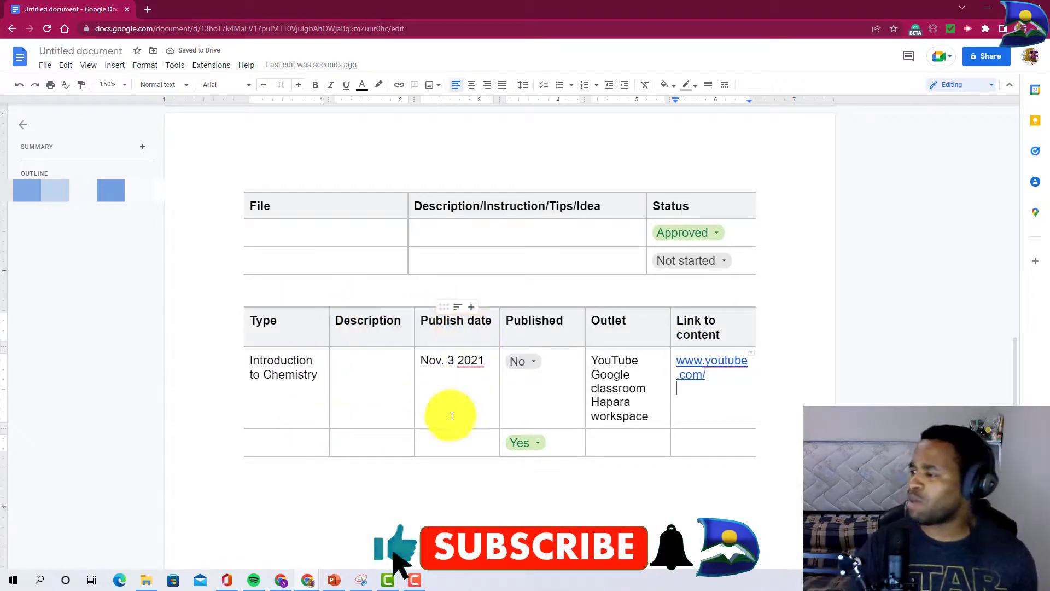
- Review all the tables in the document, from the product roadmap down to the launch content tracker
scroll(506, 387, "up", 5)
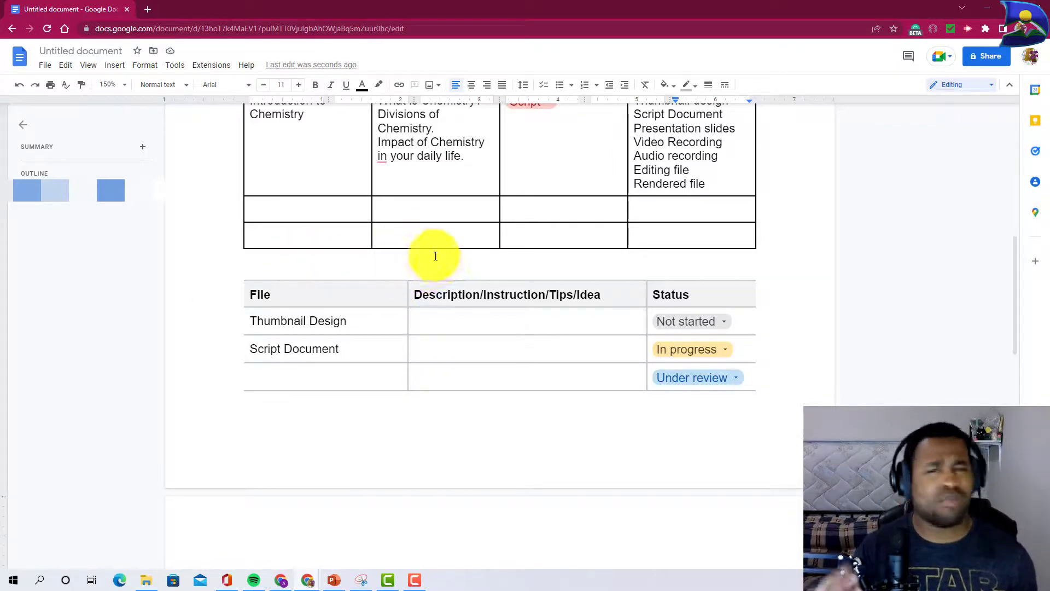
scroll(442, 260, "up", 9)
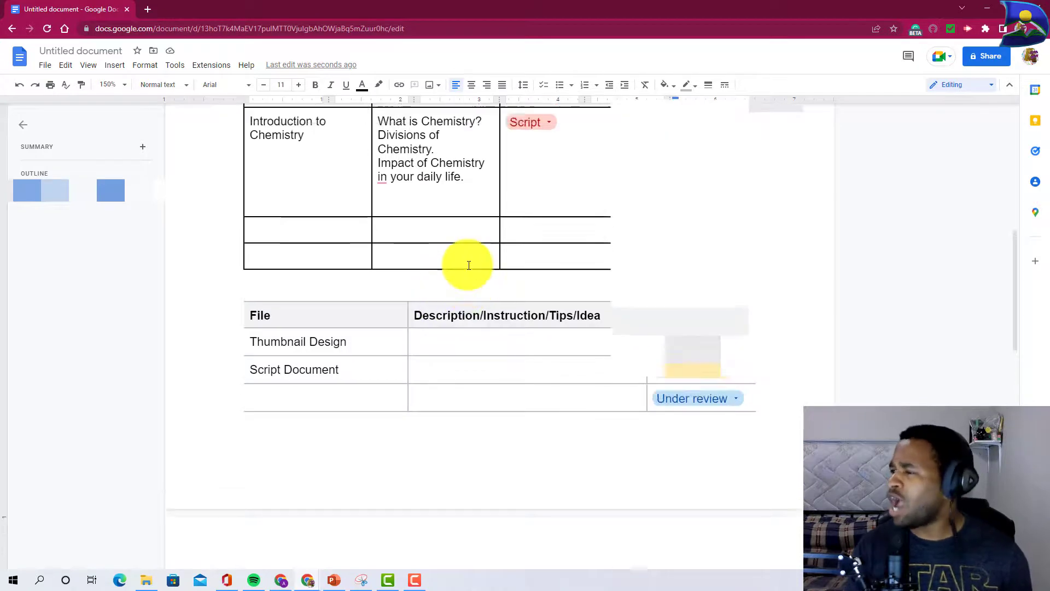
scroll(460, 272, "down", 2)
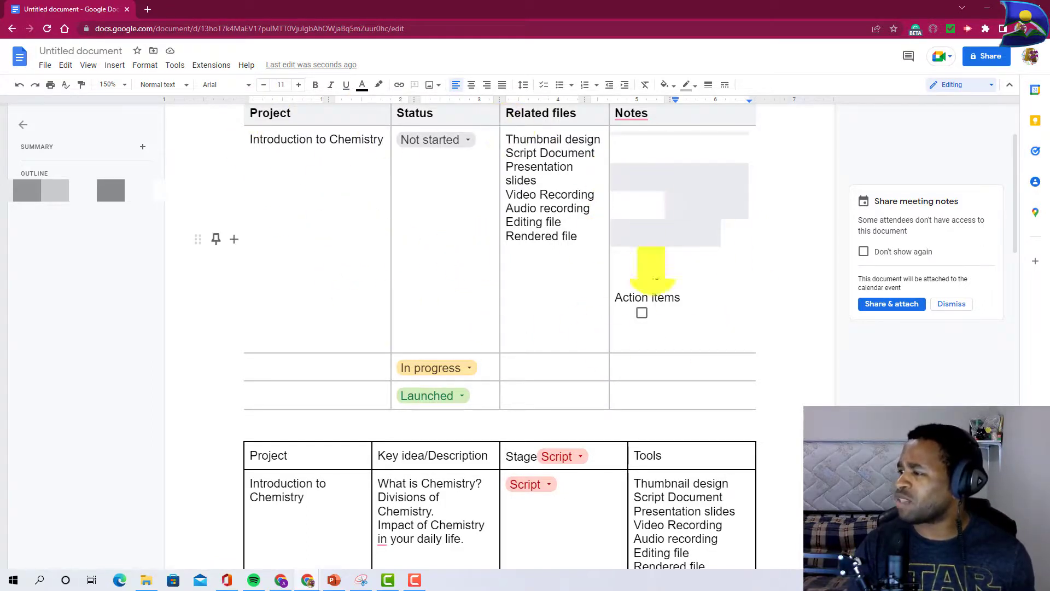
scroll(426, 251, "up", 1)
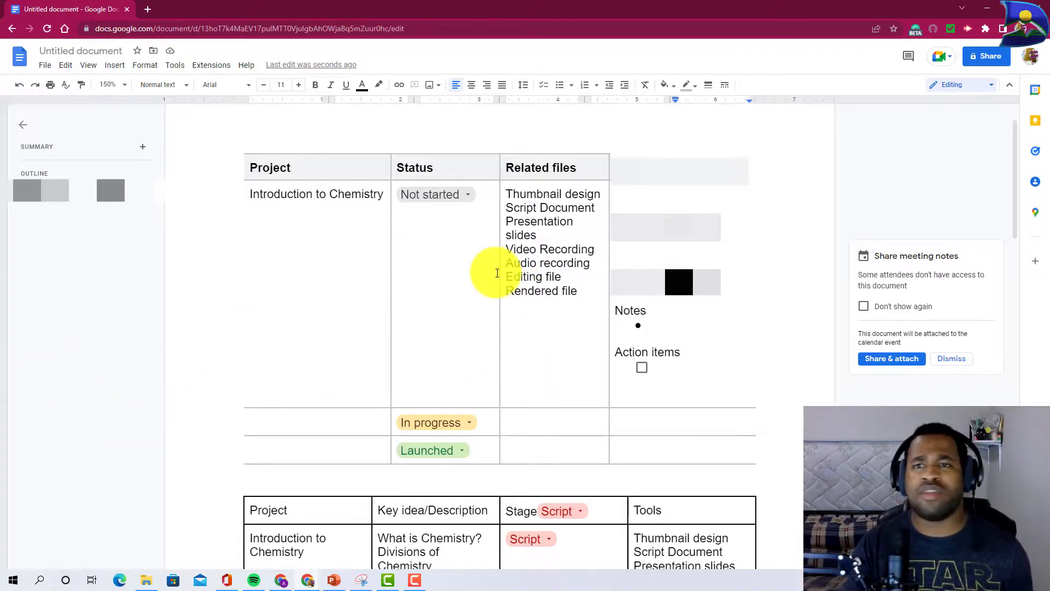
scroll(500, 273, "down", 3)
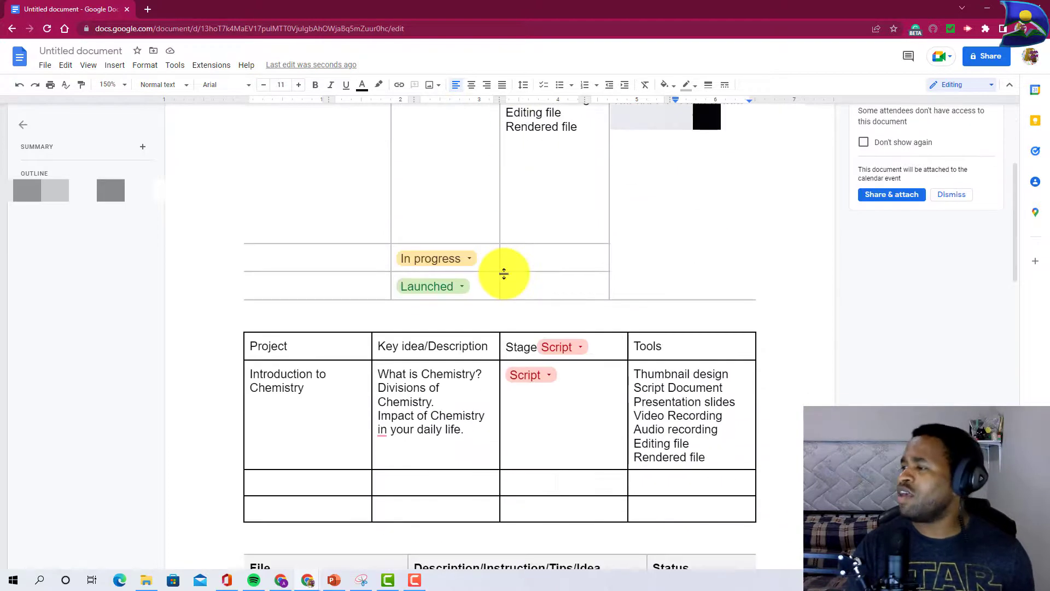
scroll(504, 273, "down", 7)
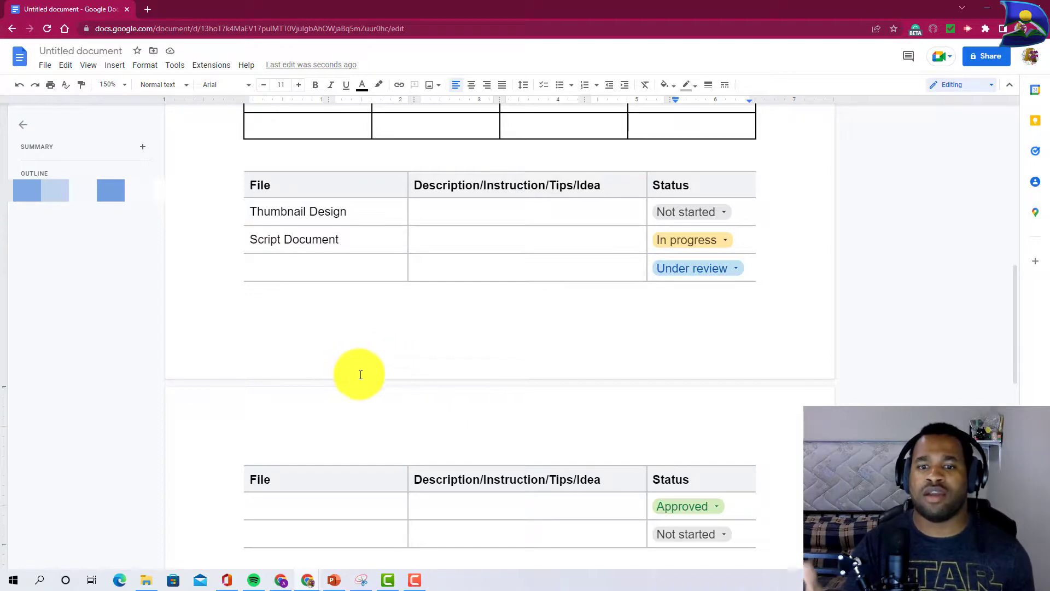
scroll(402, 375, "down", 2)
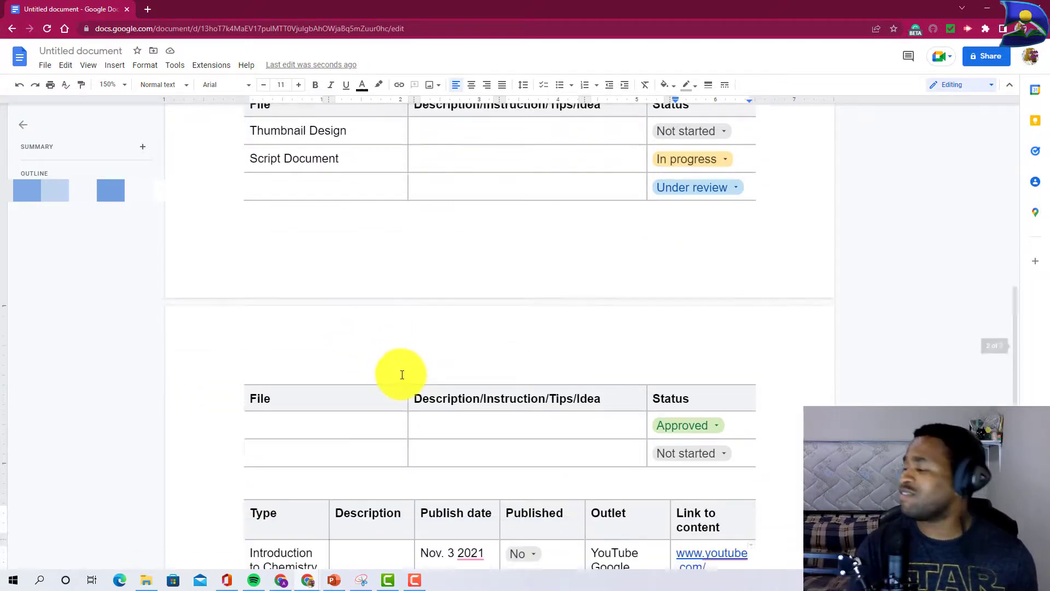
scroll(402, 374, "down", 5)
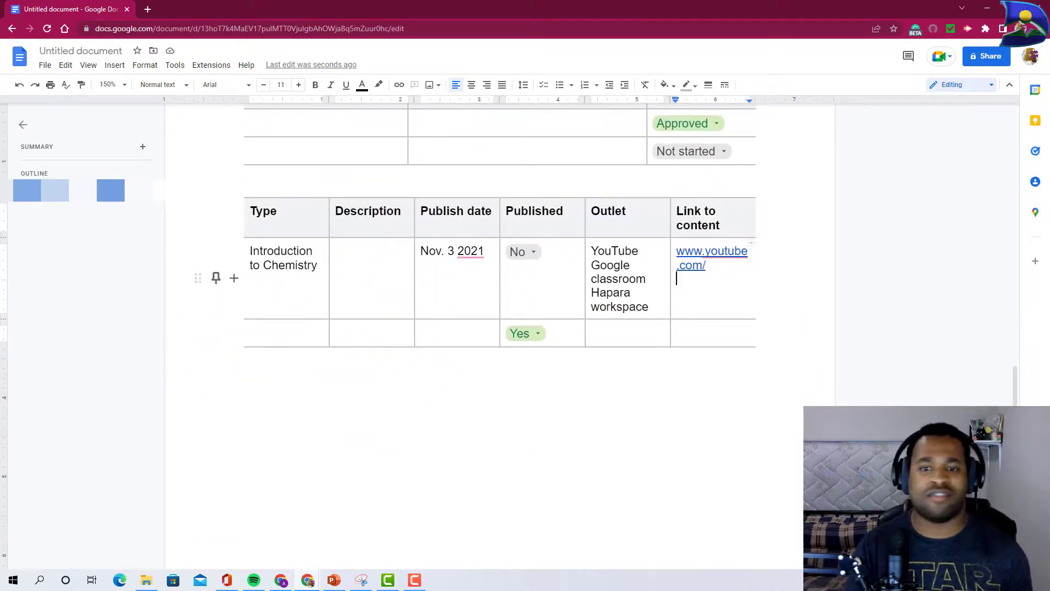